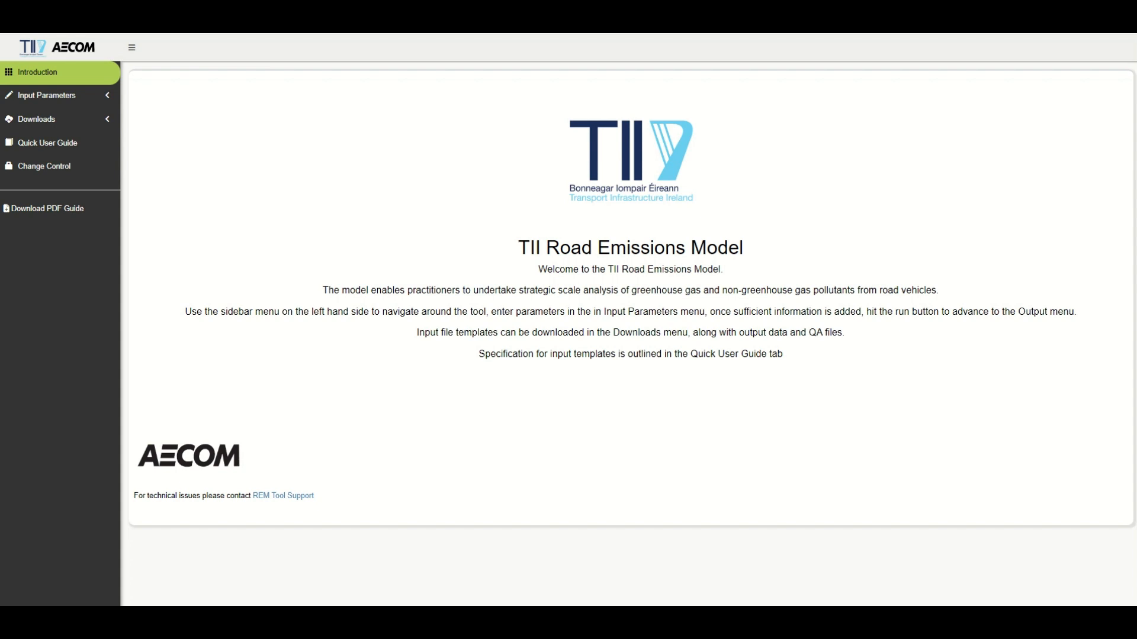
Open the emissions input page and enter user_guide_video2 as the project name.
left_click(60, 95)
left_click(65, 116)
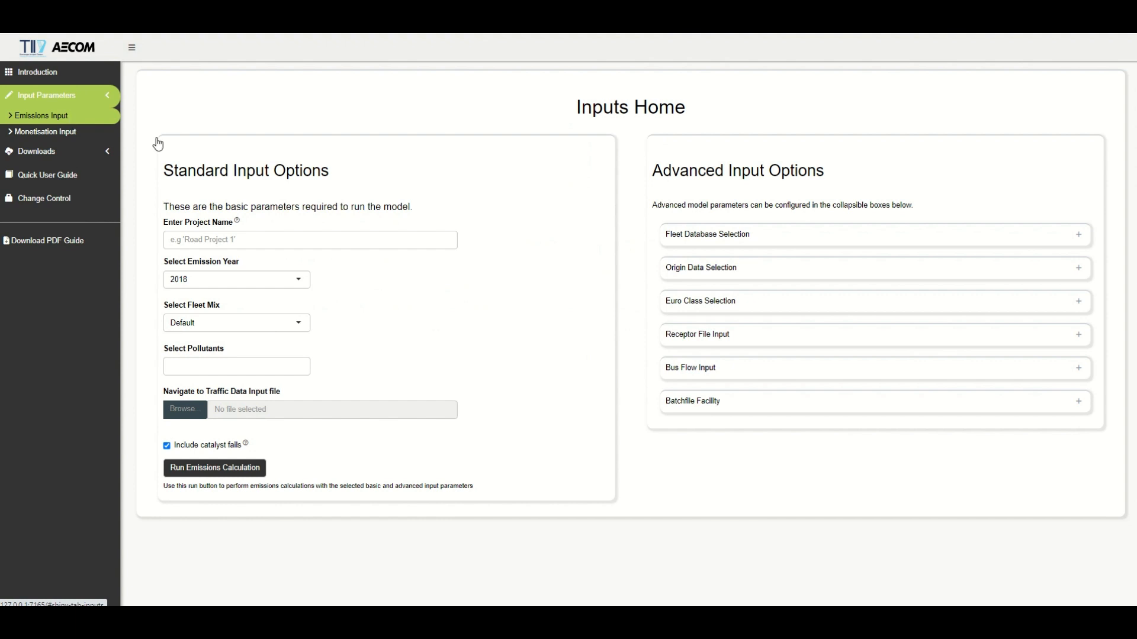
left_click(248, 239)
left_click(351, 321)
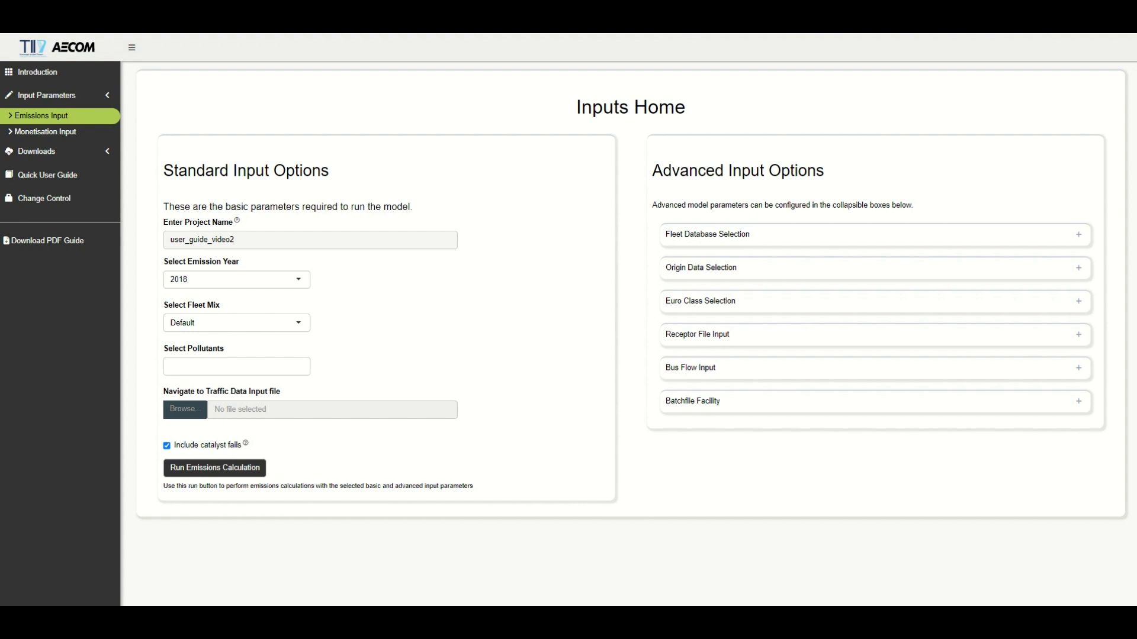
Set the emission year to 2023 and the fleet mix to Default.
left_click(231, 288)
left_click(231, 368)
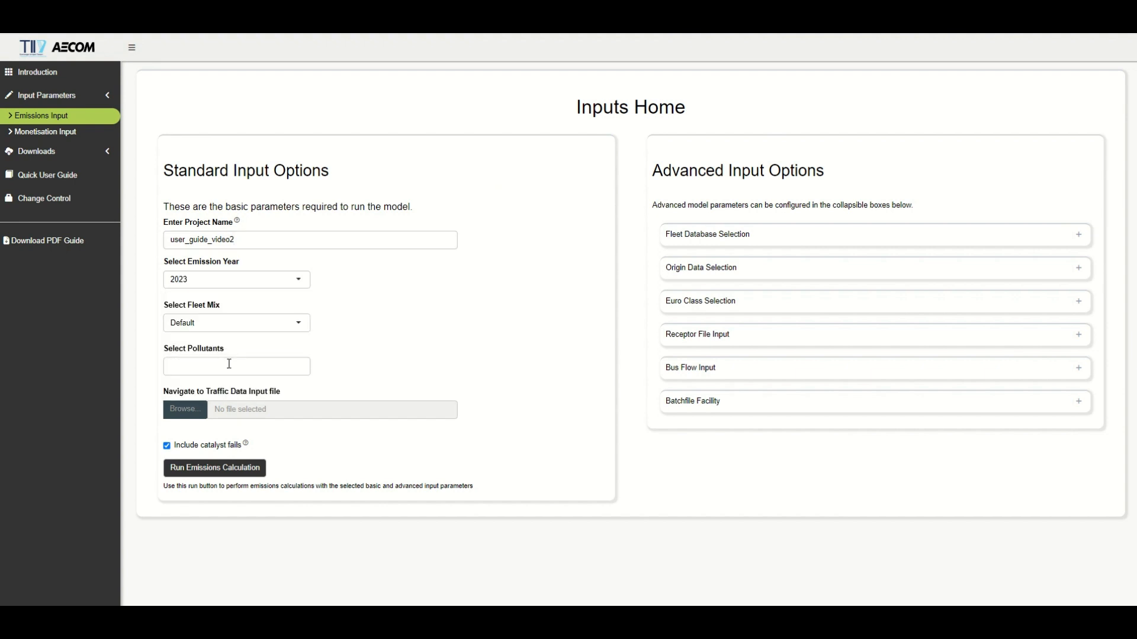
left_click(263, 327)
left_click(259, 342)
Select the pollutants NOx, PM10, PM2.5, CO2, CH4, N2O and CO2e.
left_click(283, 366)
left_click(276, 388)
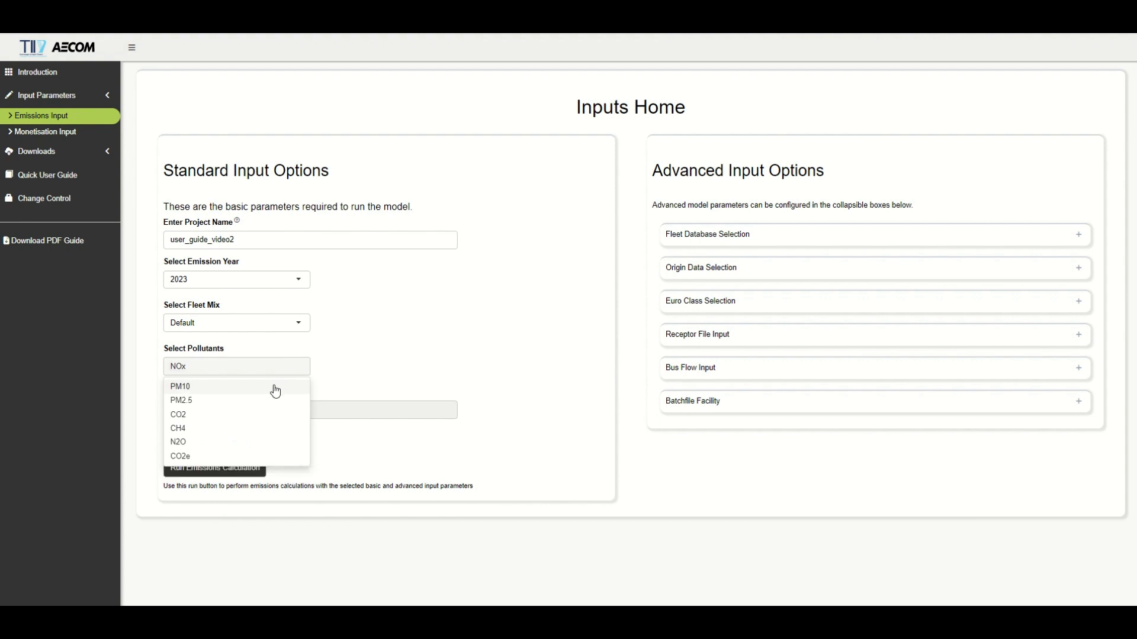
left_click(275, 388)
left_click(275, 389)
left_click(275, 388)
left_click(275, 388)
left_click(276, 388)
left_click(276, 389)
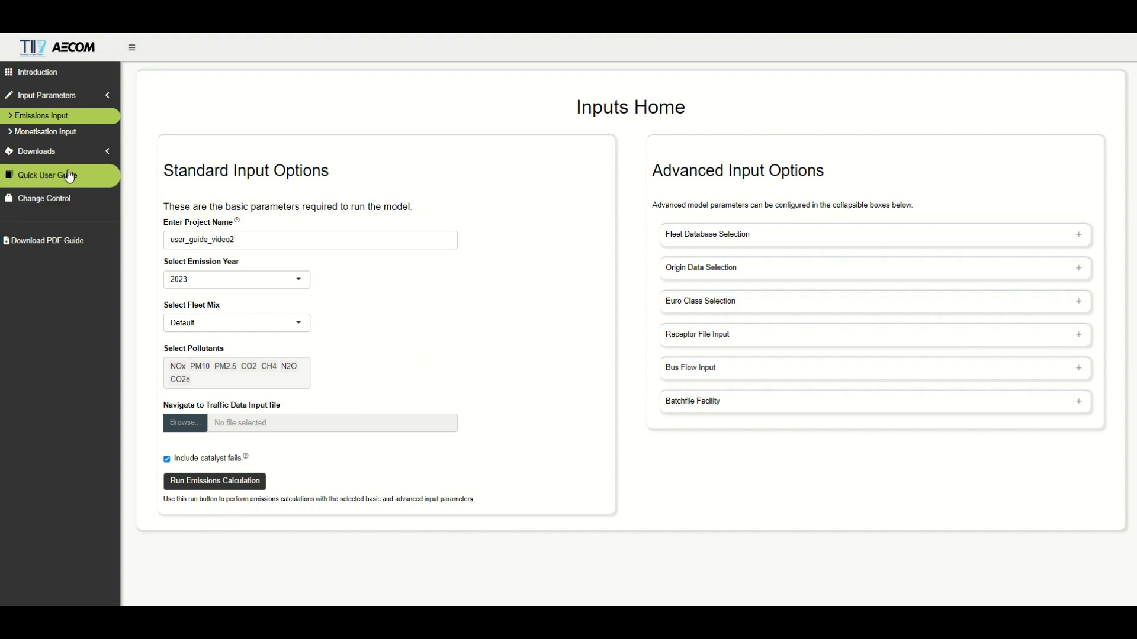
Download the traffic data template and the advanced traffic data template from the guides and templates page.
left_click(62, 151)
left_click(64, 142)
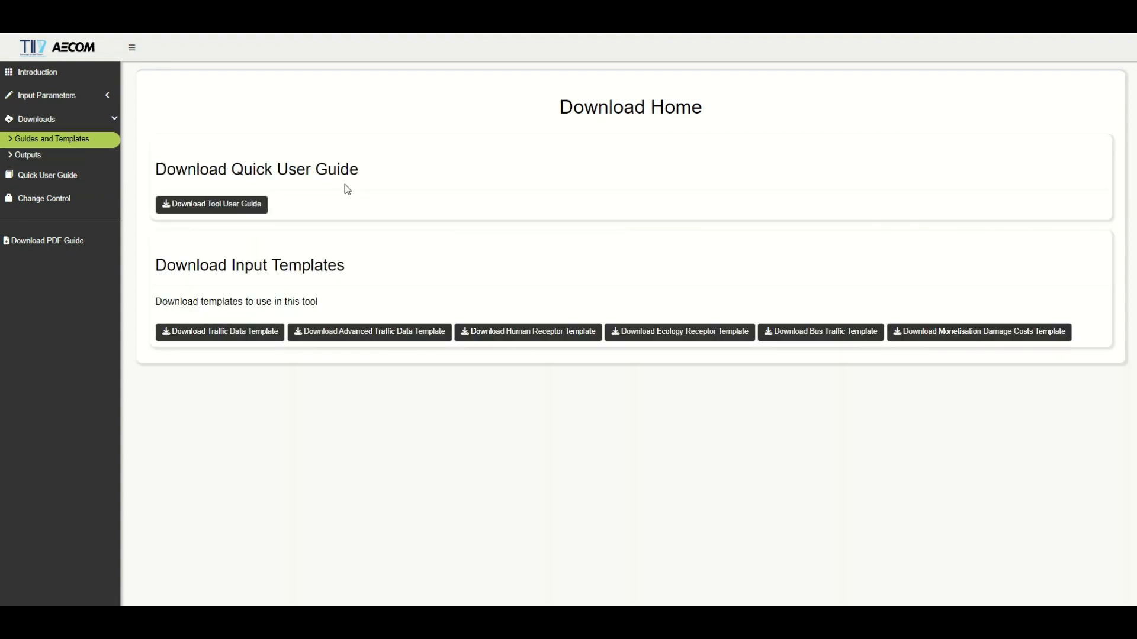
left_click(215, 341)
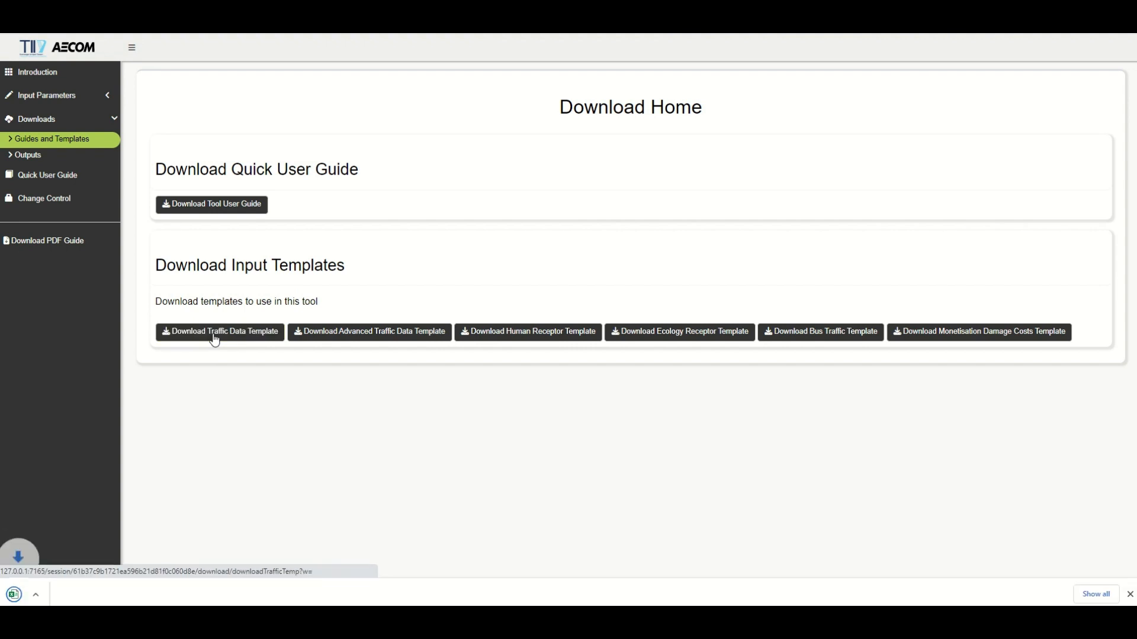
left_click(351, 337)
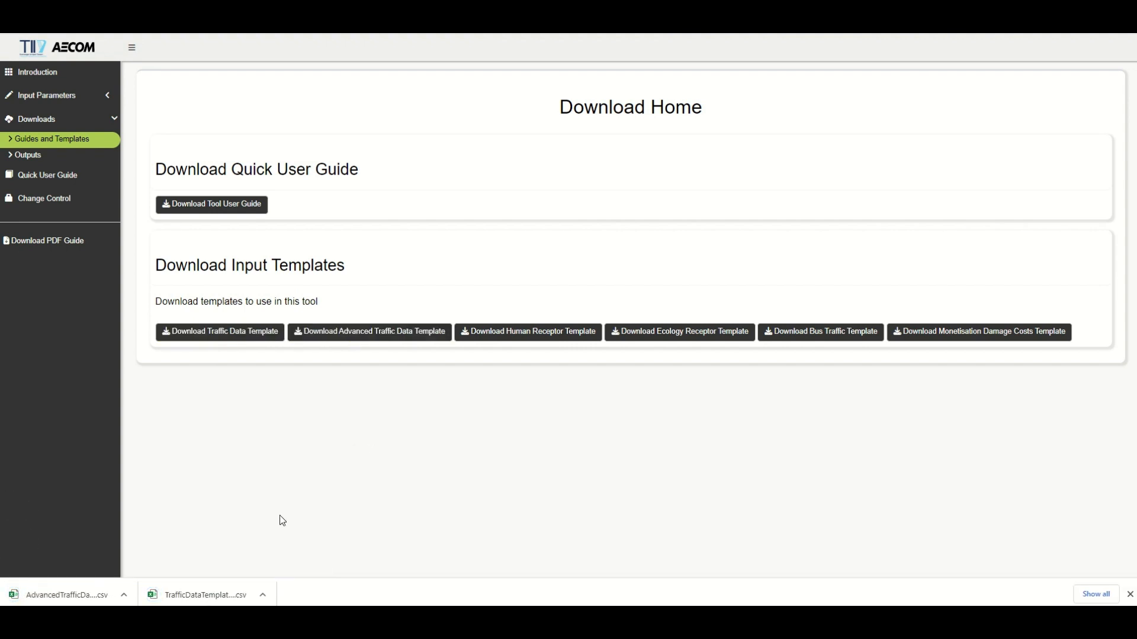
Open both downloaded templates in Excel and fit the widths of columns B to W in the advanced template to their contents.
left_click(198, 592)
left_click(65, 595)
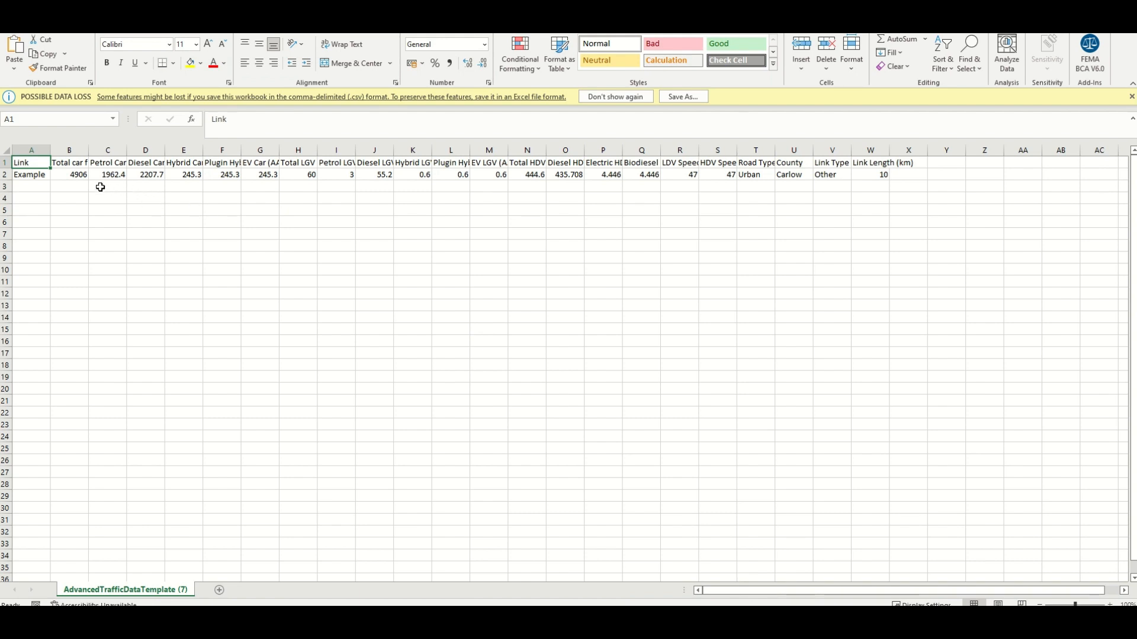
left_click_drag(70, 150, 885, 148)
double_click(889, 149)
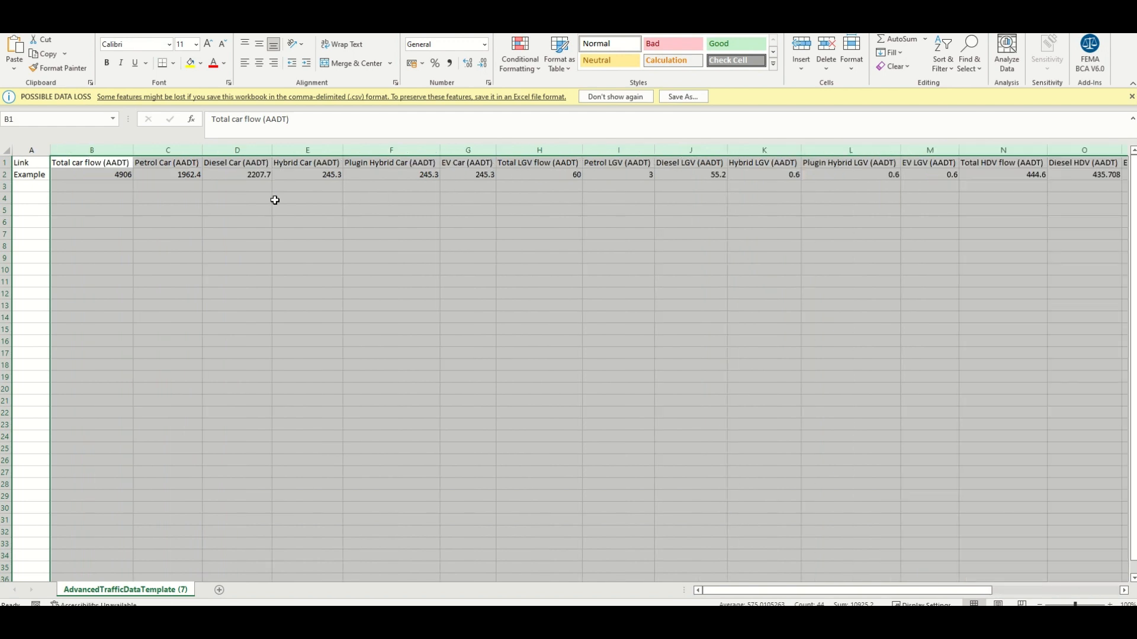
Examine the advanced template's total flow and fuel-type column headings for cars, LGVs and HDVs.
left_click(89, 163)
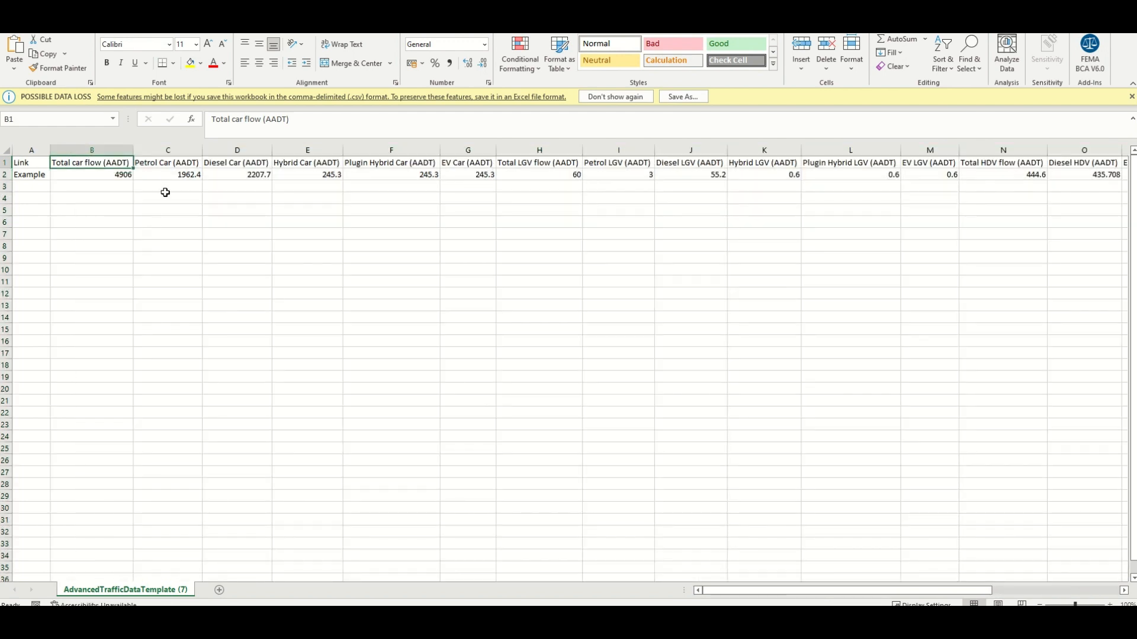
left_click_drag(171, 166, 470, 163)
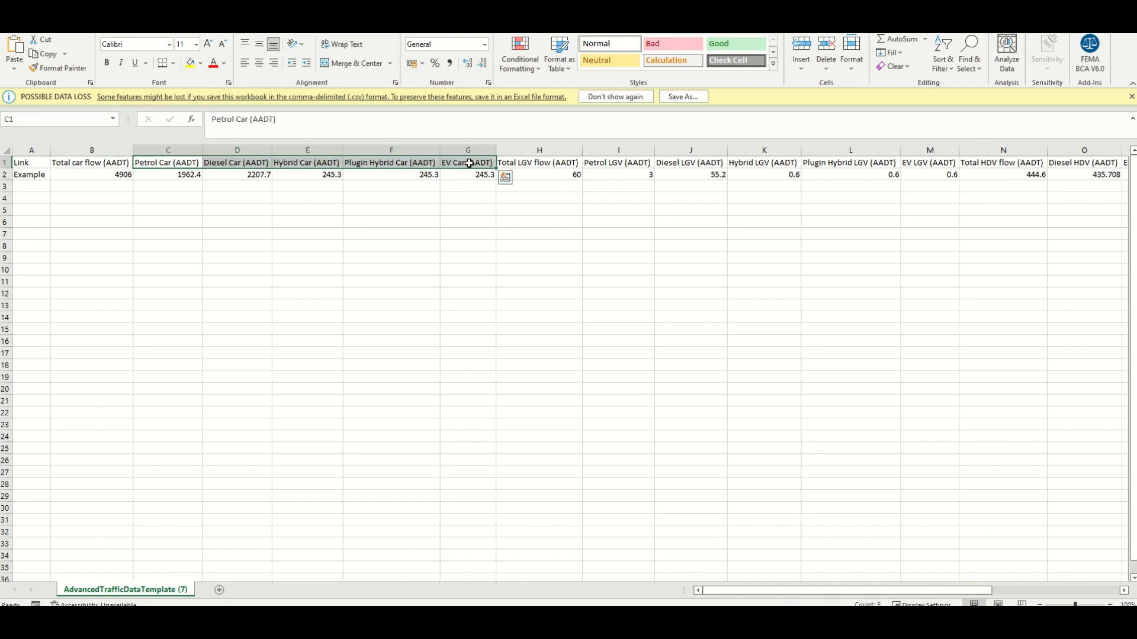
left_click(548, 164)
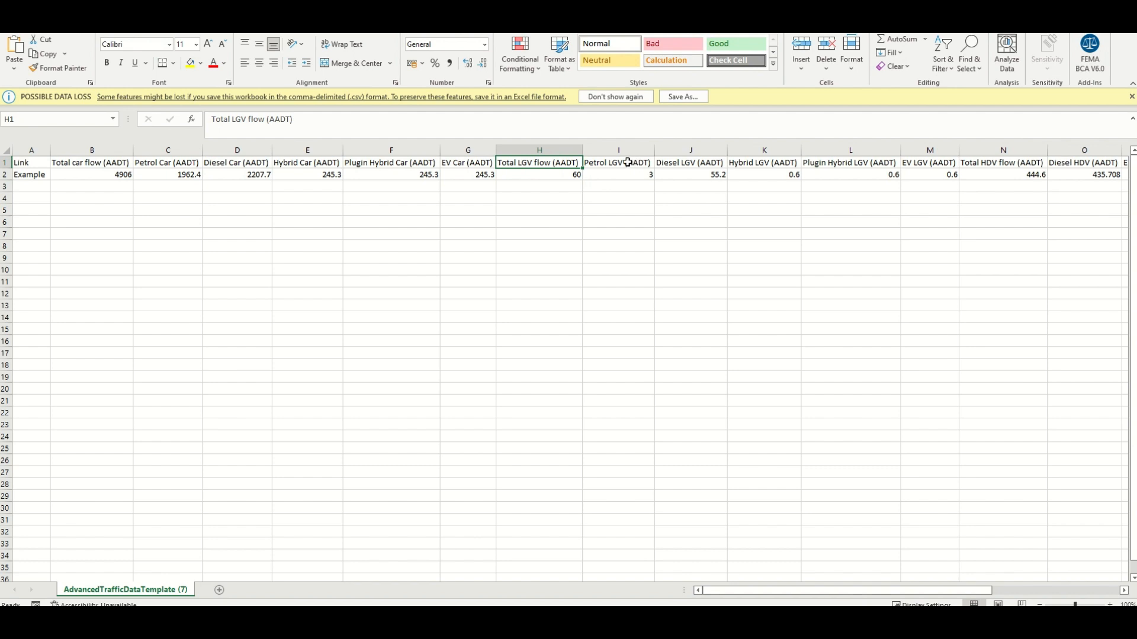
left_click_drag(628, 162, 953, 160)
left_click(1011, 161)
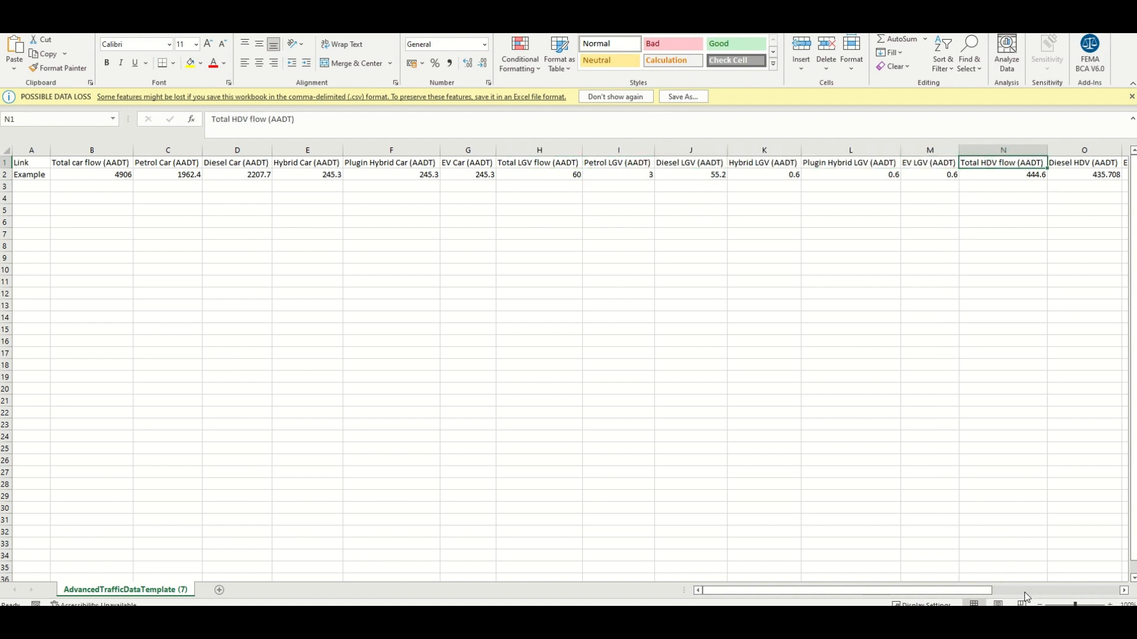
left_click_drag(982, 591, 1109, 585)
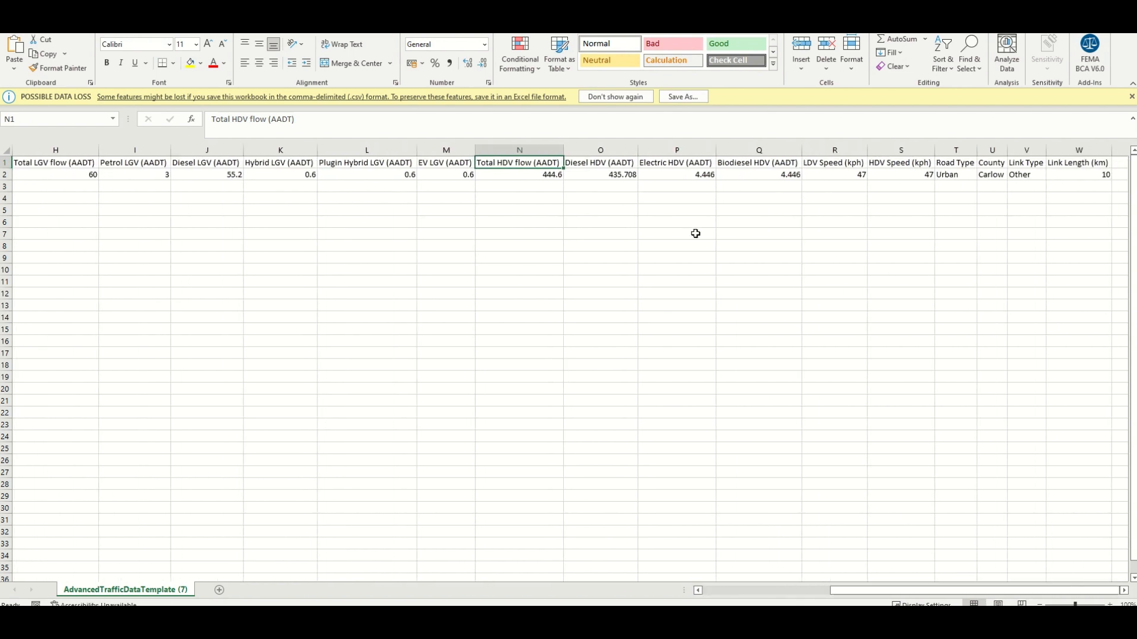
left_click_drag(583, 162, 774, 164)
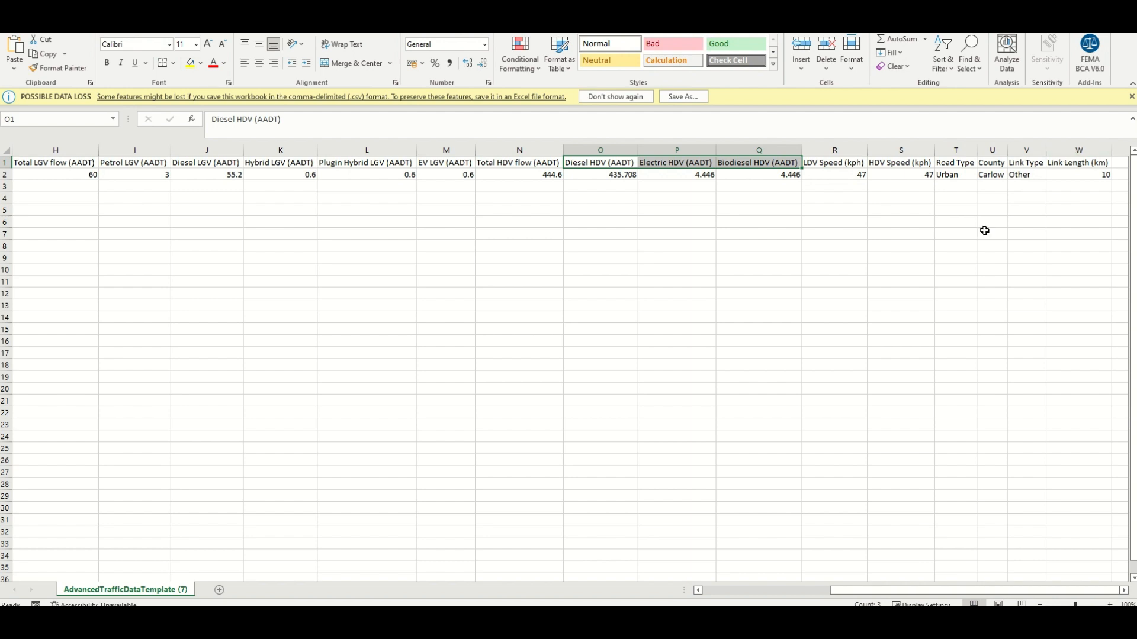
Switch to the standard TrafficDataTemplate workbook and fit the widths of columns B to I to their headings.
left_click(358, 628)
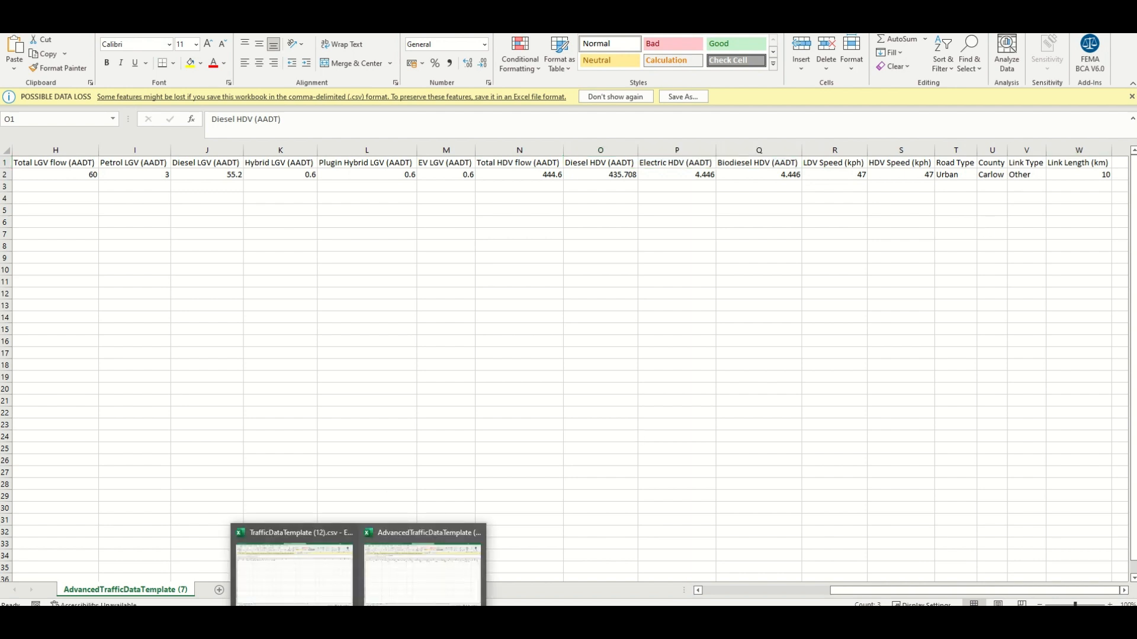
left_click(298, 577)
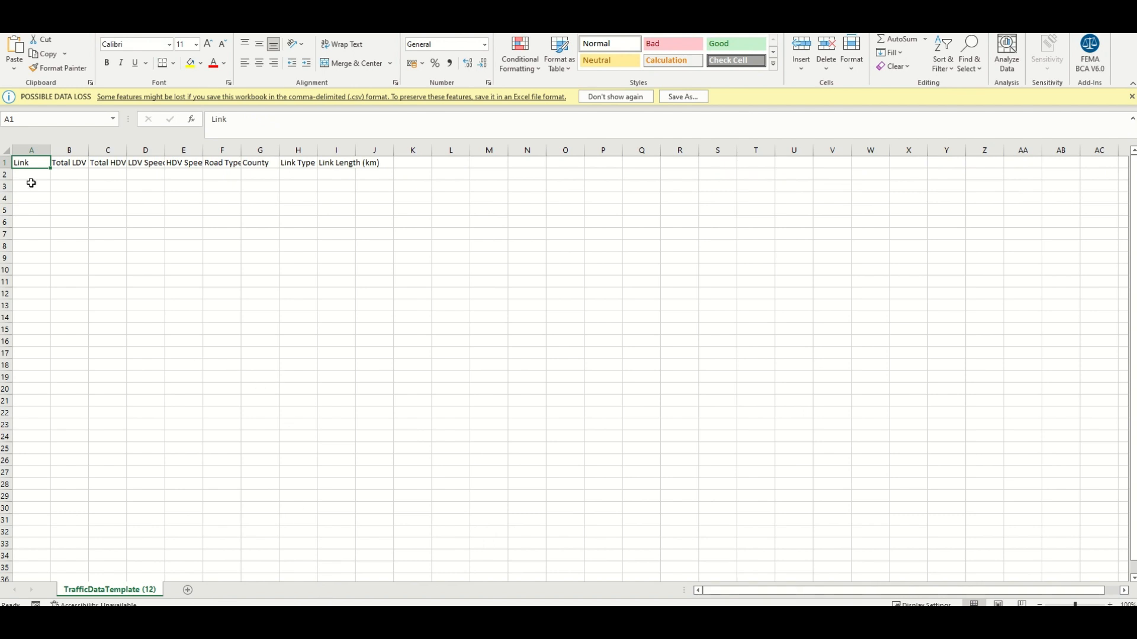
left_click(74, 163)
left_click_drag(83, 150, 349, 151)
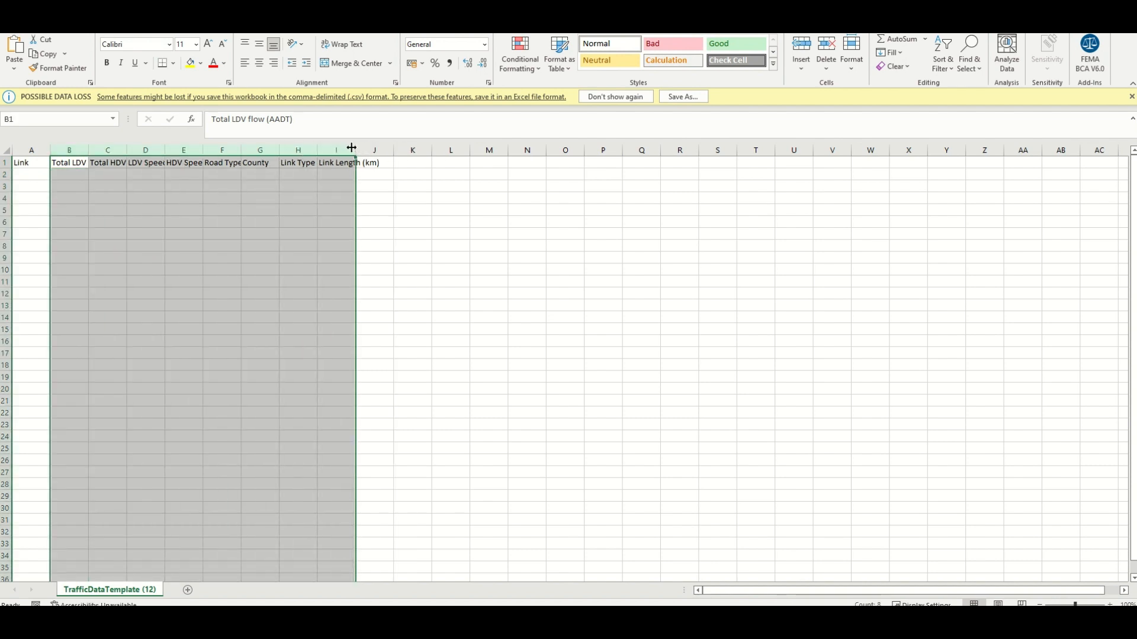
double_click(167, 152)
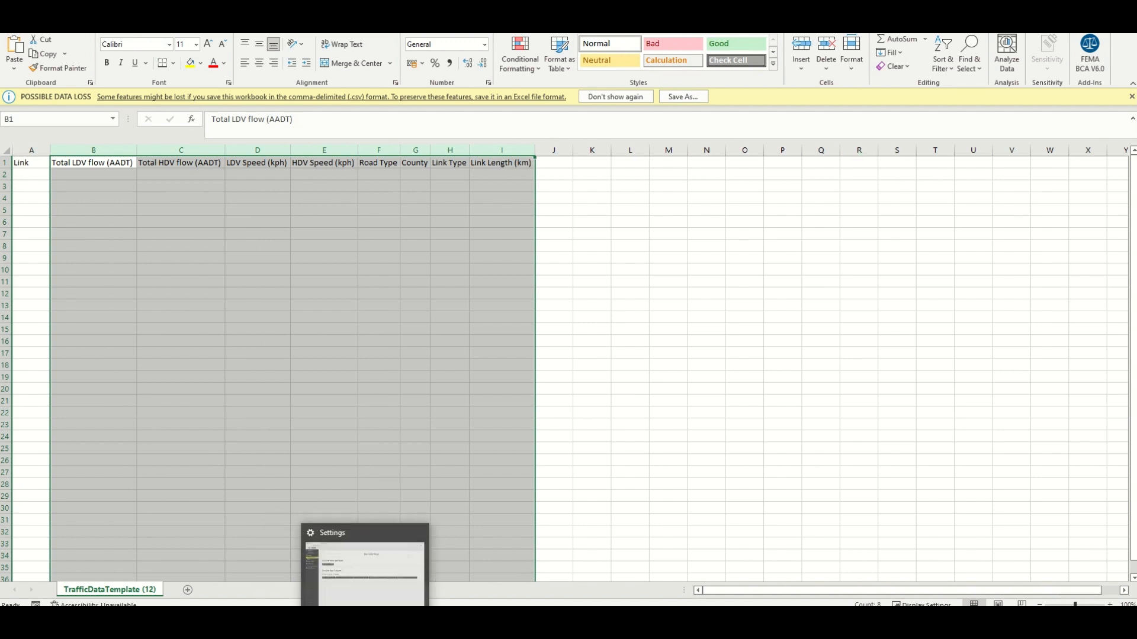
Return to the emissions input page of the TII Road Emissions Model and upload Example_Traffic_Input.csv as the traffic data file.
left_click(341, 618)
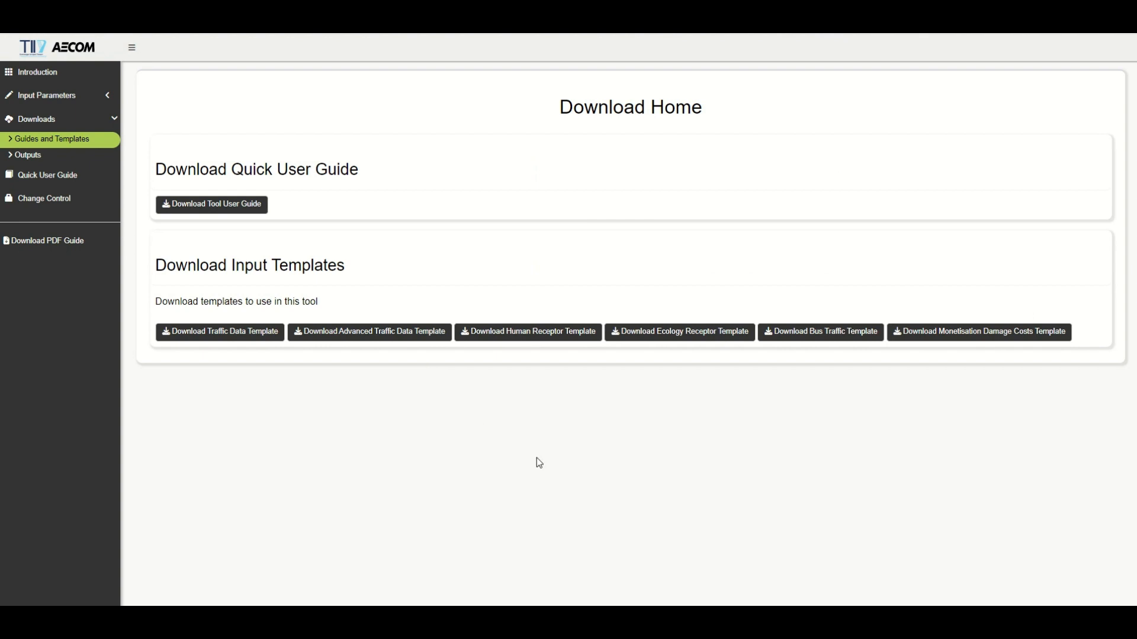
left_click(84, 100)
left_click(71, 122)
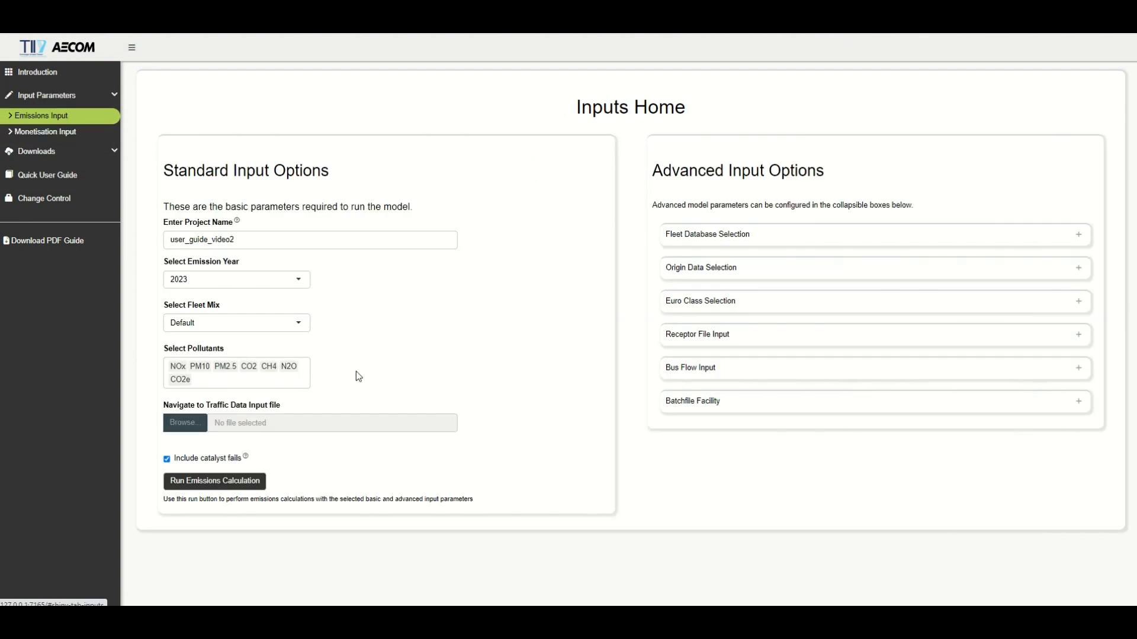
left_click(193, 431)
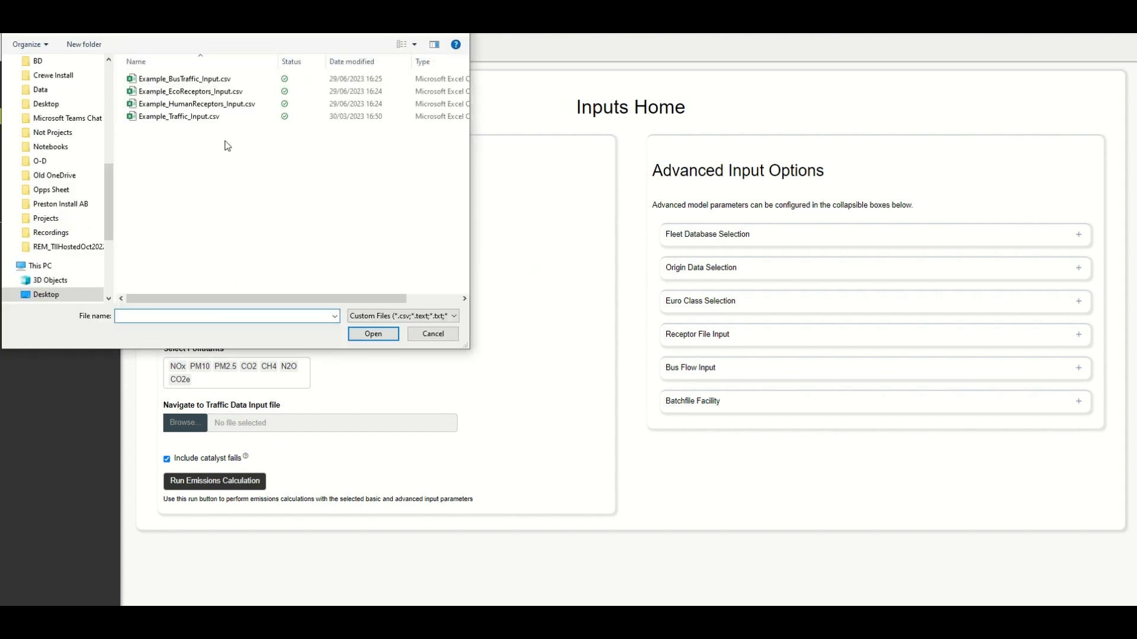
double_click(211, 118)
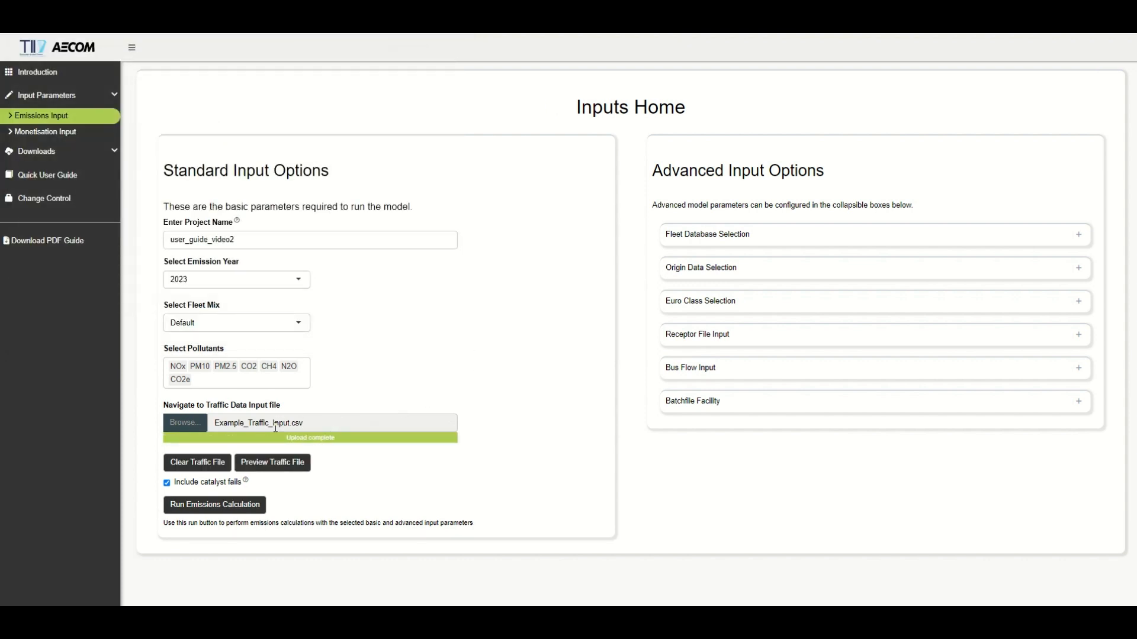
Clear the uploaded traffic file and upload Example_Traffic_Input.csv again.
left_click(204, 465)
left_click(186, 423)
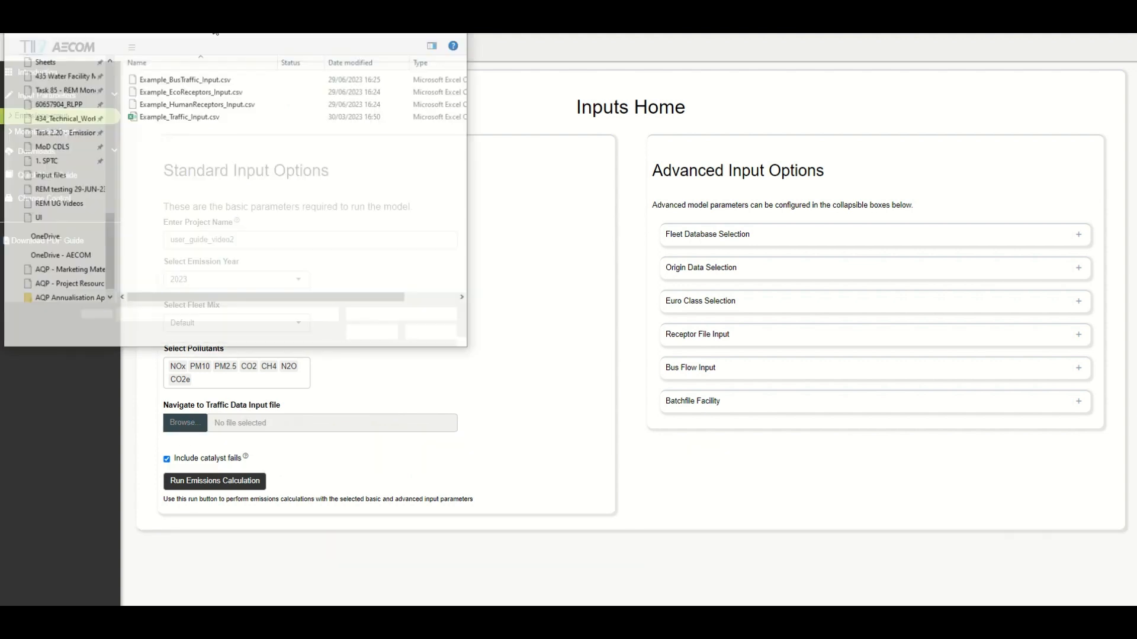
double_click(186, 118)
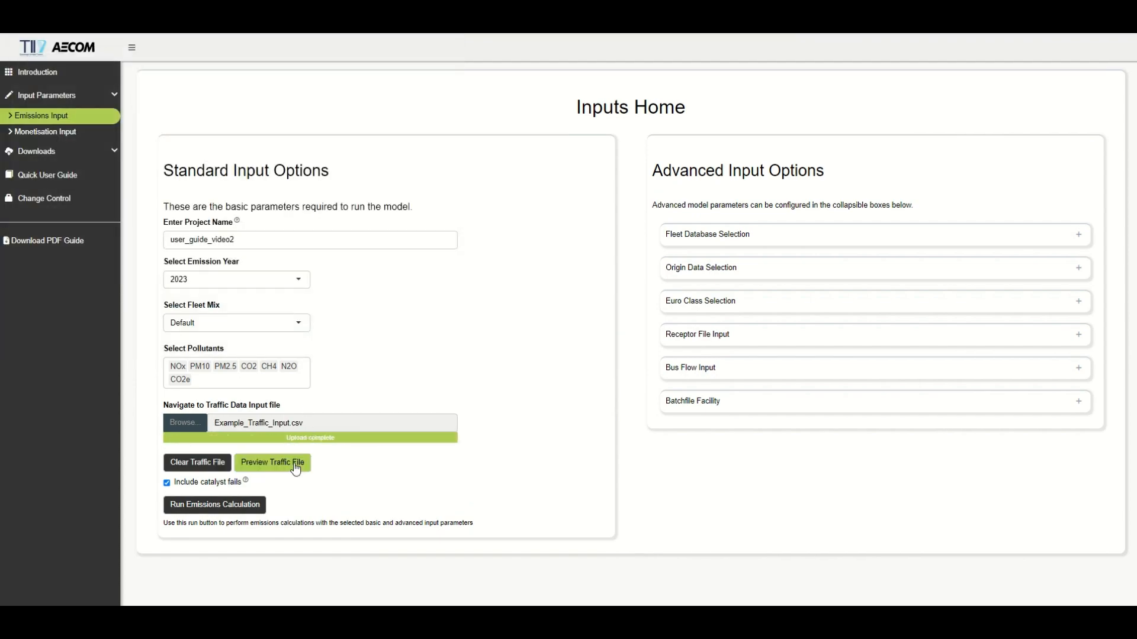
Preview the uploaded traffic input data and run the emissions calculation.
left_click(292, 464)
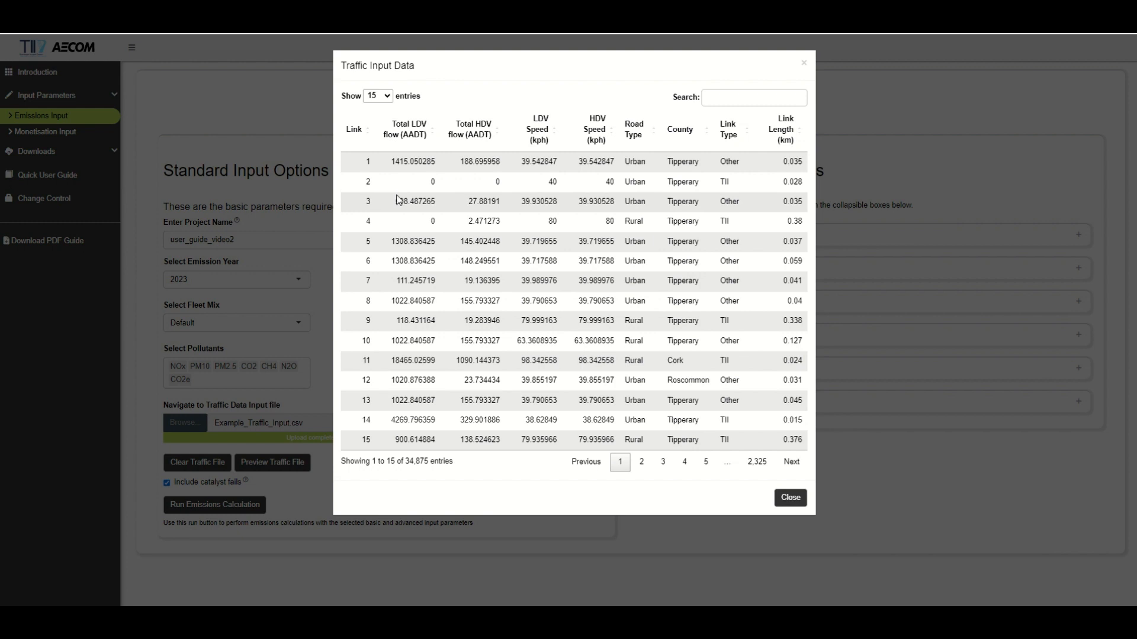
left_click(790, 500)
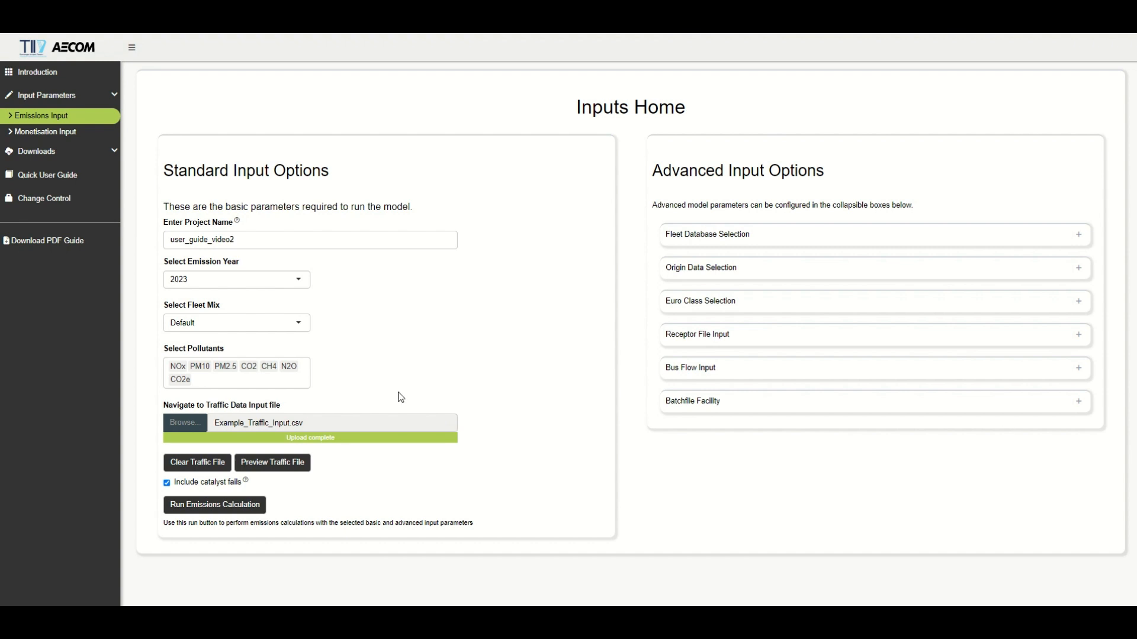
left_click(184, 508)
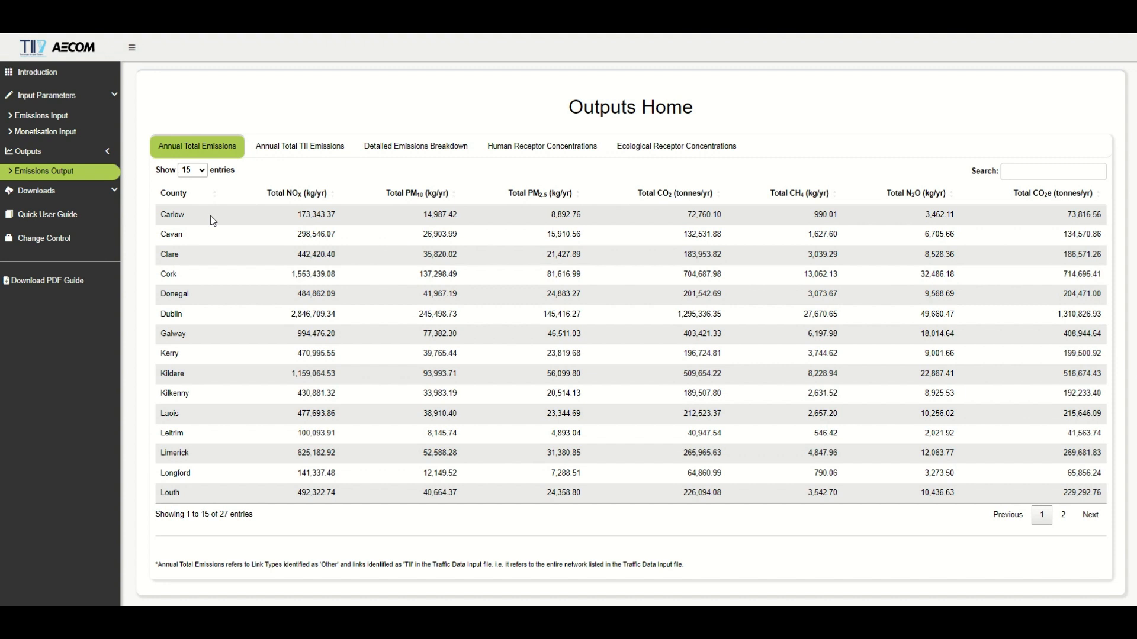
View the annual total TII emissions by county and check the link types in the traffic file preview.
left_click(292, 152)
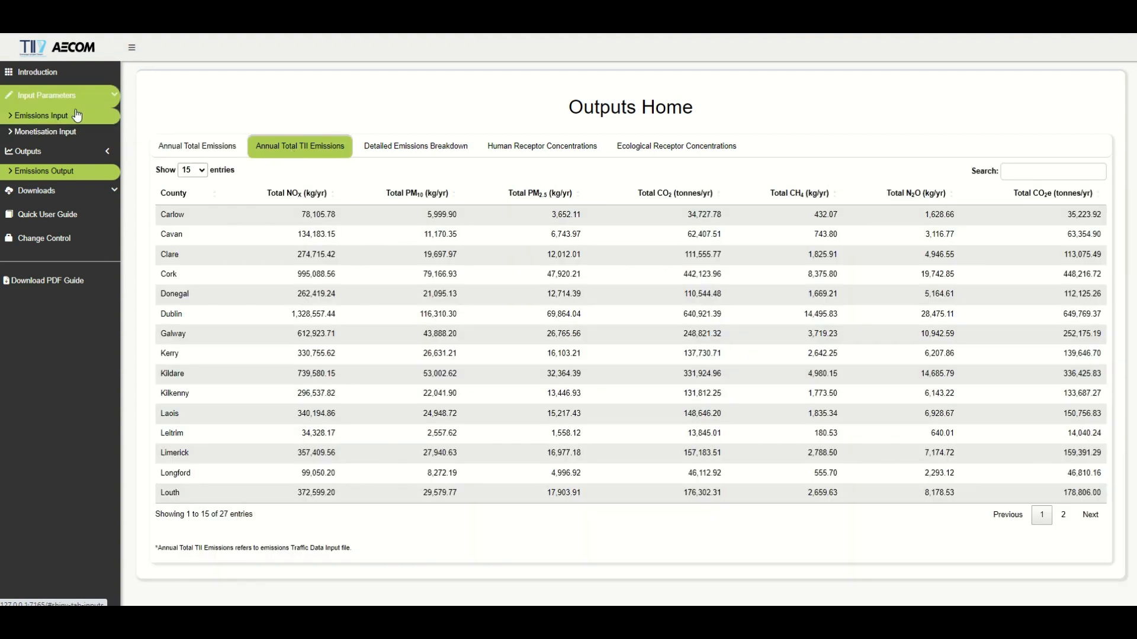
left_click(38, 115)
left_click(264, 465)
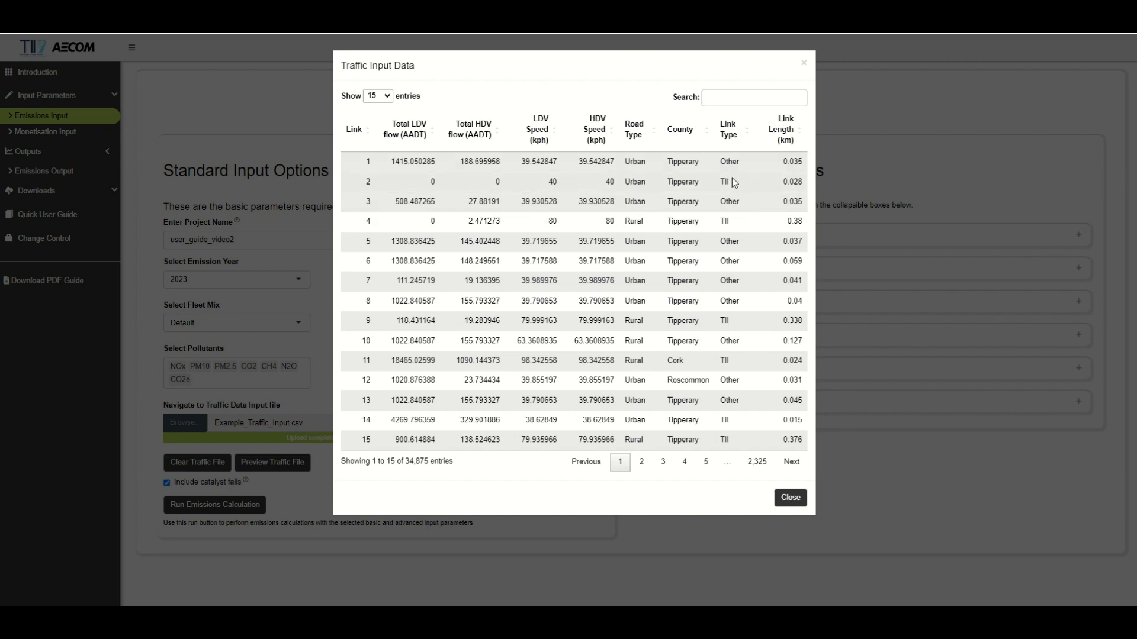
left_click(790, 498)
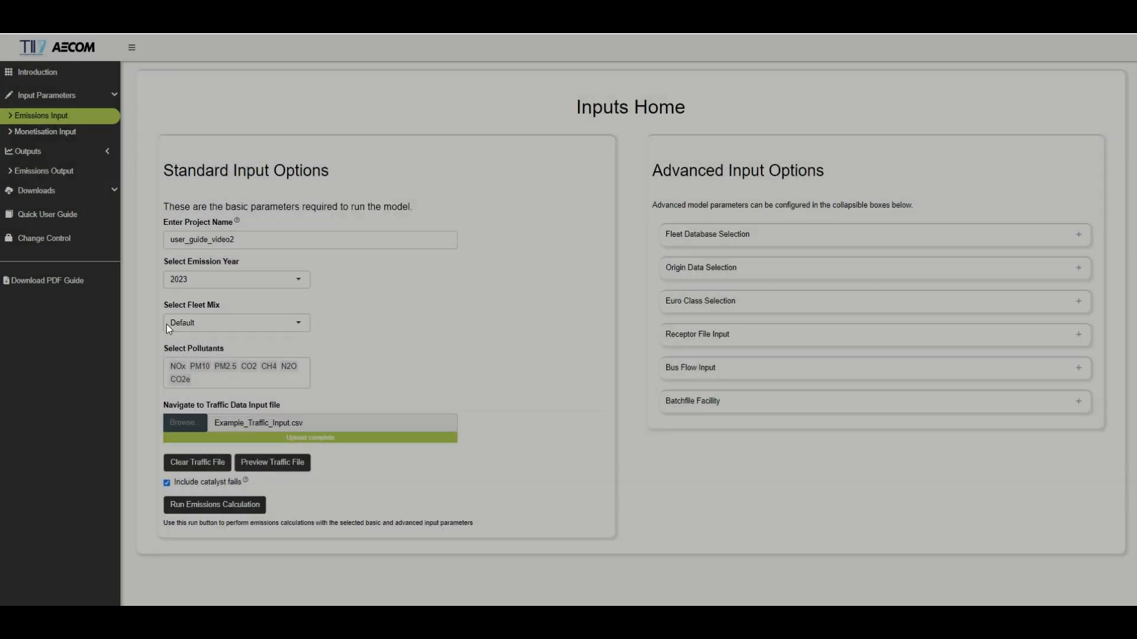
Return to the emissions output page and view the detailed emissions breakdown per link.
left_click(56, 171)
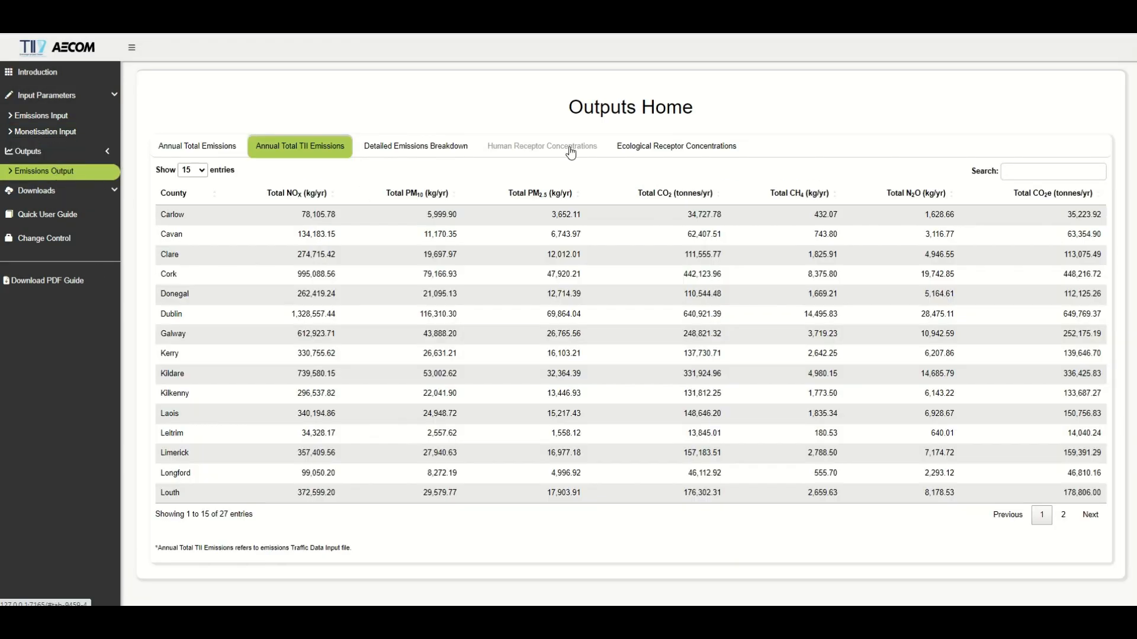
left_click(438, 152)
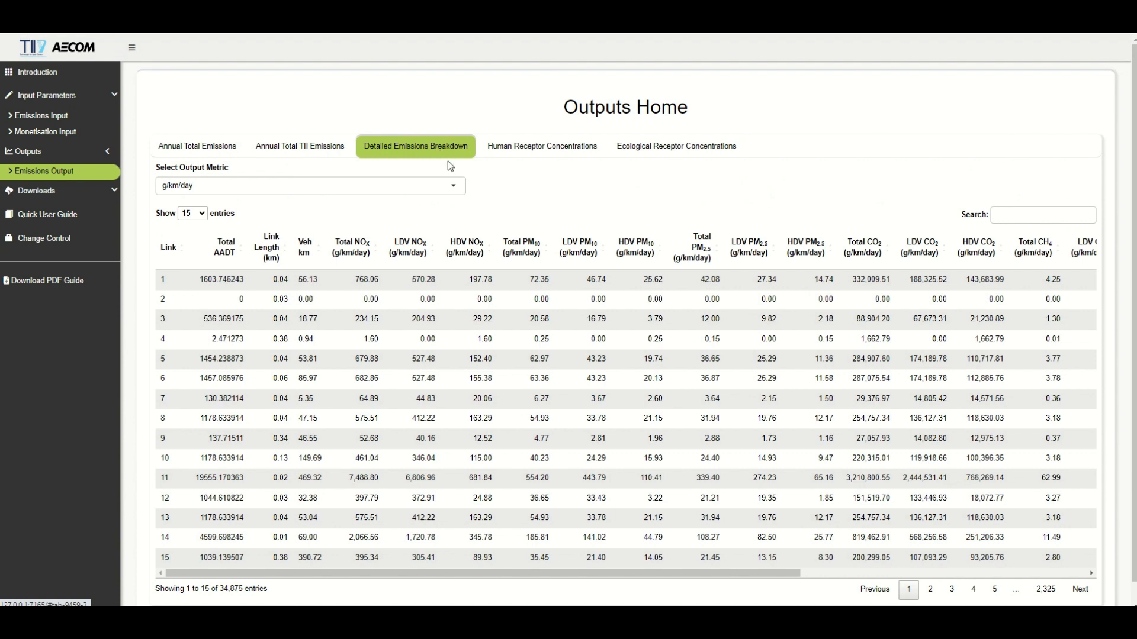
Download the annual total, annual TII and detailed emissions data from the output downloads page.
left_click(56, 201)
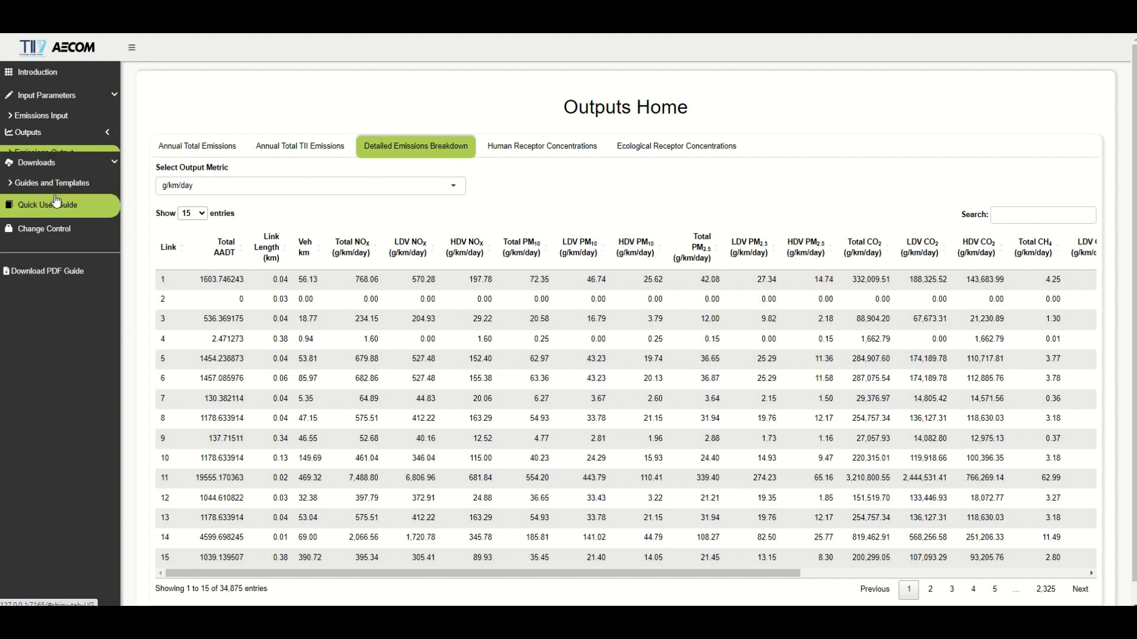
left_click(57, 187)
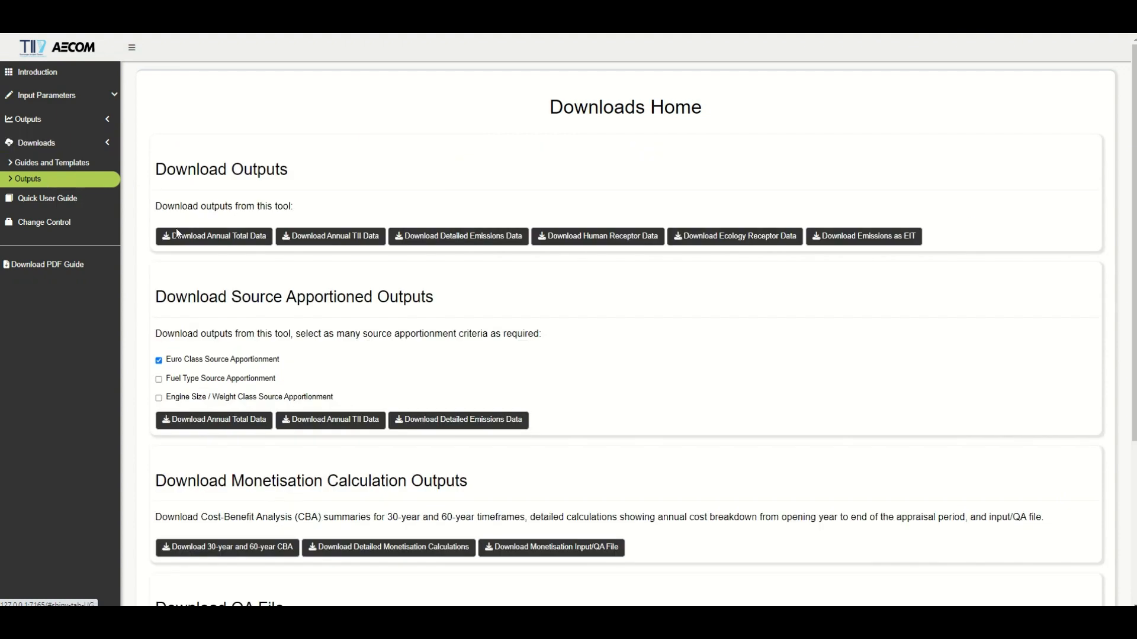
left_click(235, 245)
left_click(330, 237)
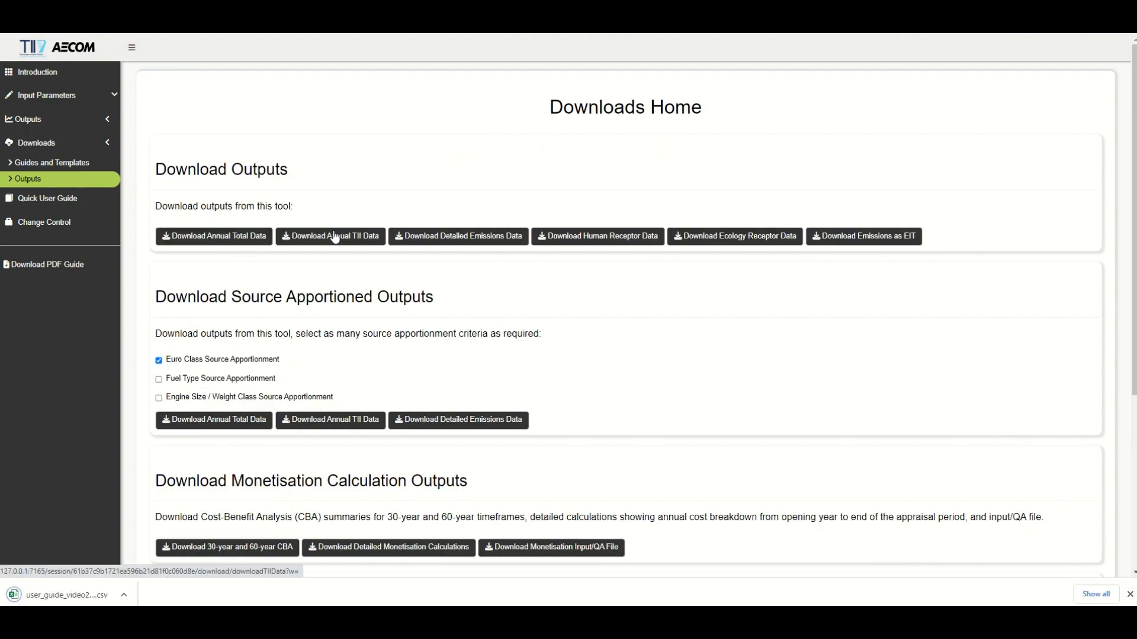
left_click(441, 237)
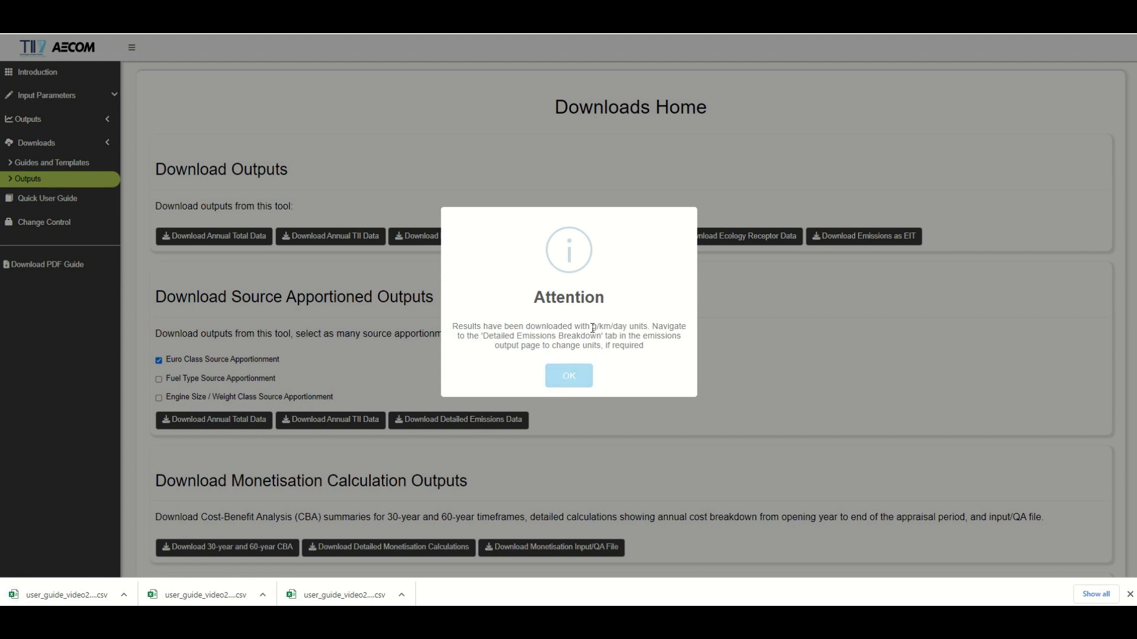
left_click(578, 376)
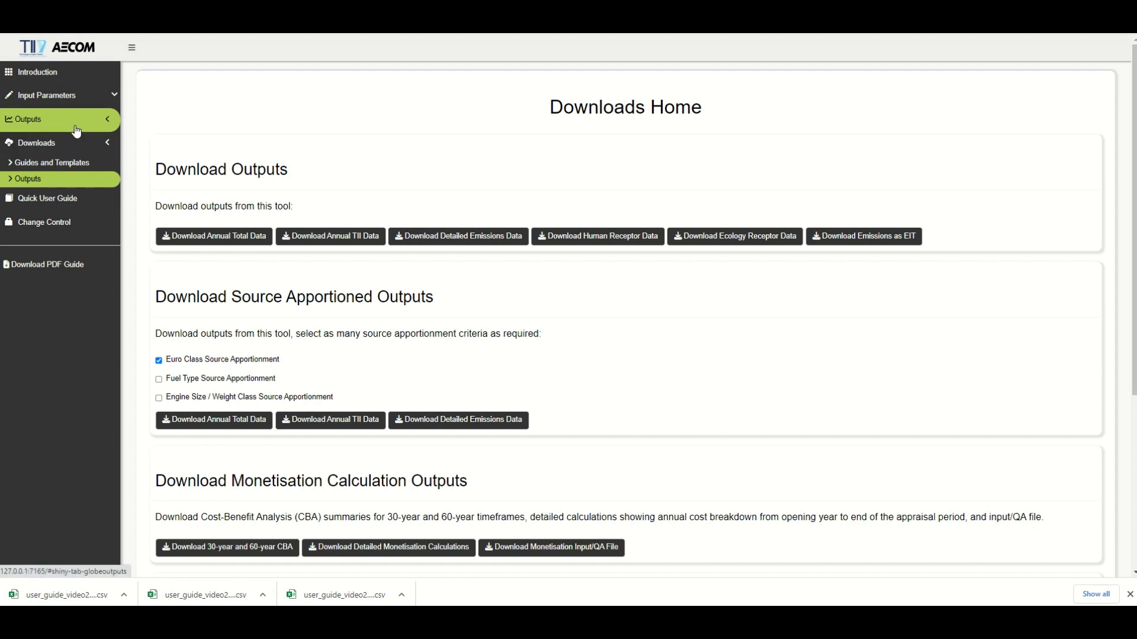
Return to the detailed emissions breakdown and set its output metric to g/km/s.
left_click(81, 126)
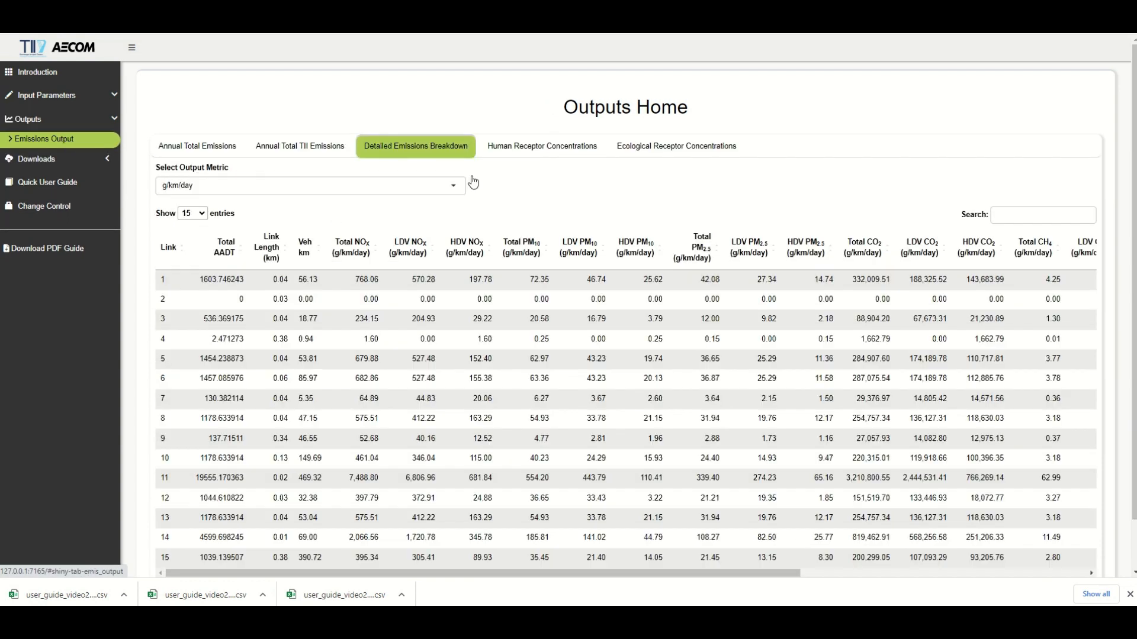
left_click(329, 187)
left_click(318, 221)
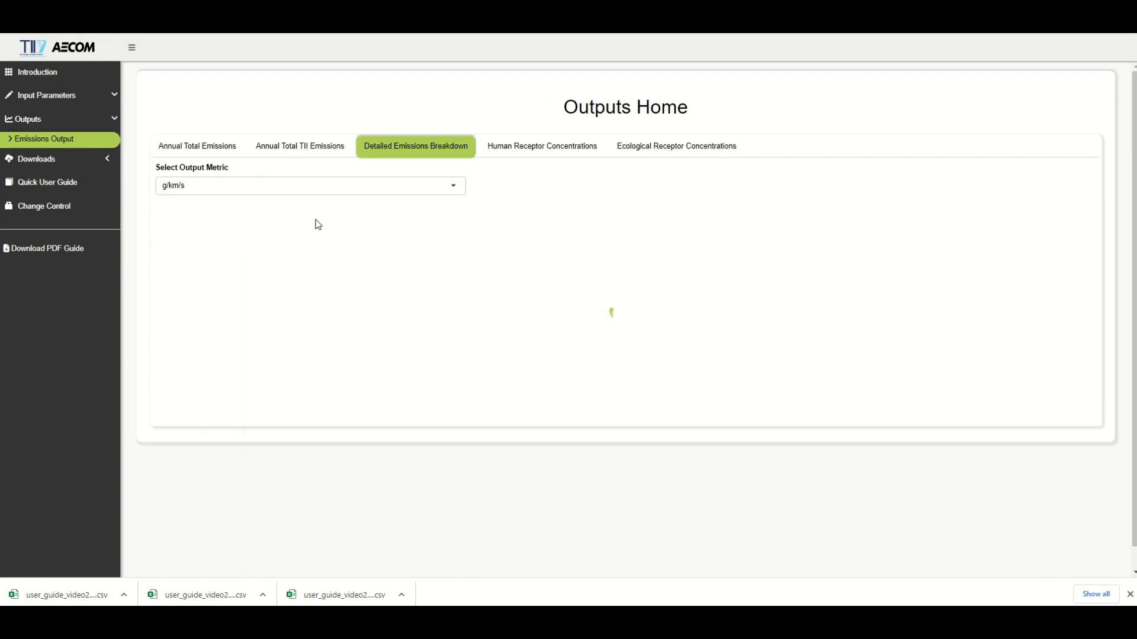
Download the detailed emissions data again in g/km/s units and dismiss the units notice.
left_click(36, 159)
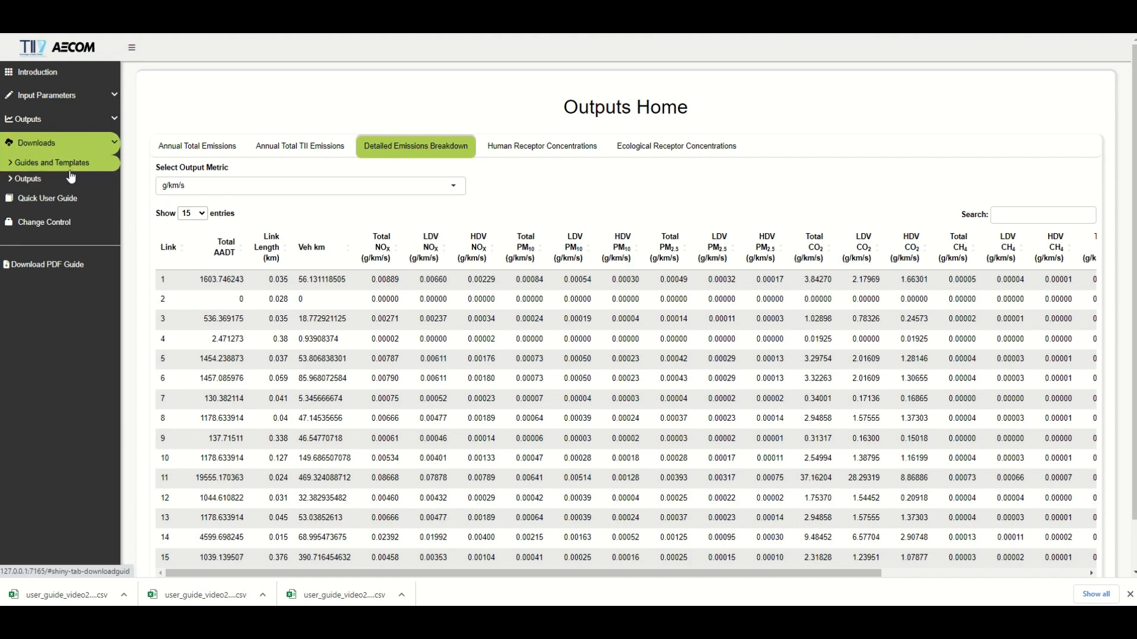
left_click(68, 180)
left_click(429, 236)
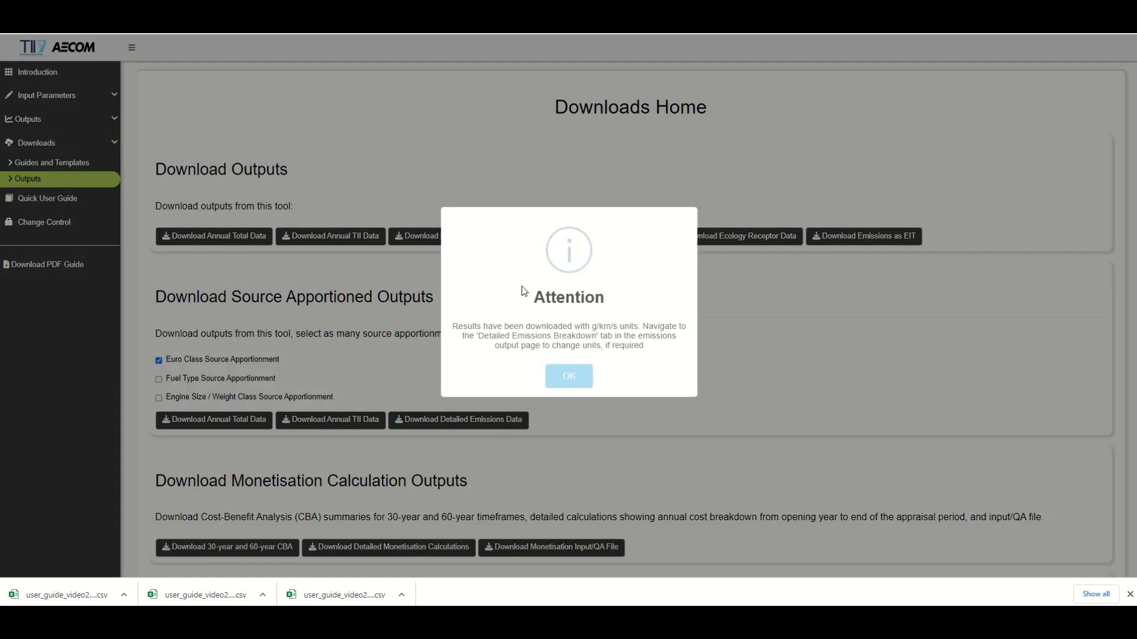
left_click(573, 384)
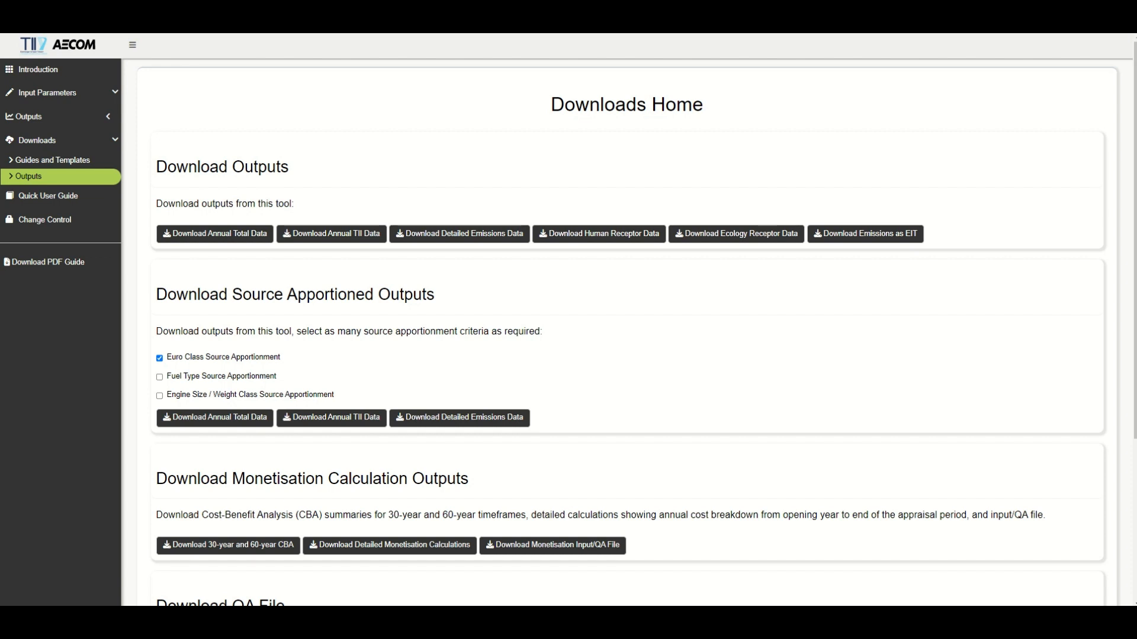
Return to the emissions inputs and review the fleet database options under the advanced input options.
left_click(47, 93)
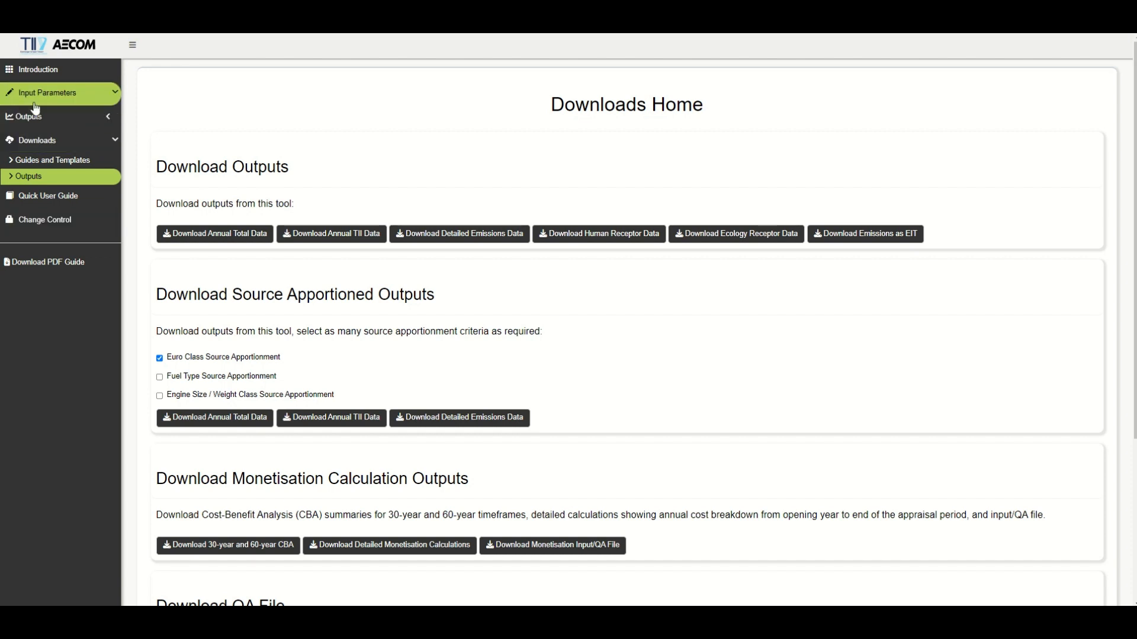
left_click(59, 119)
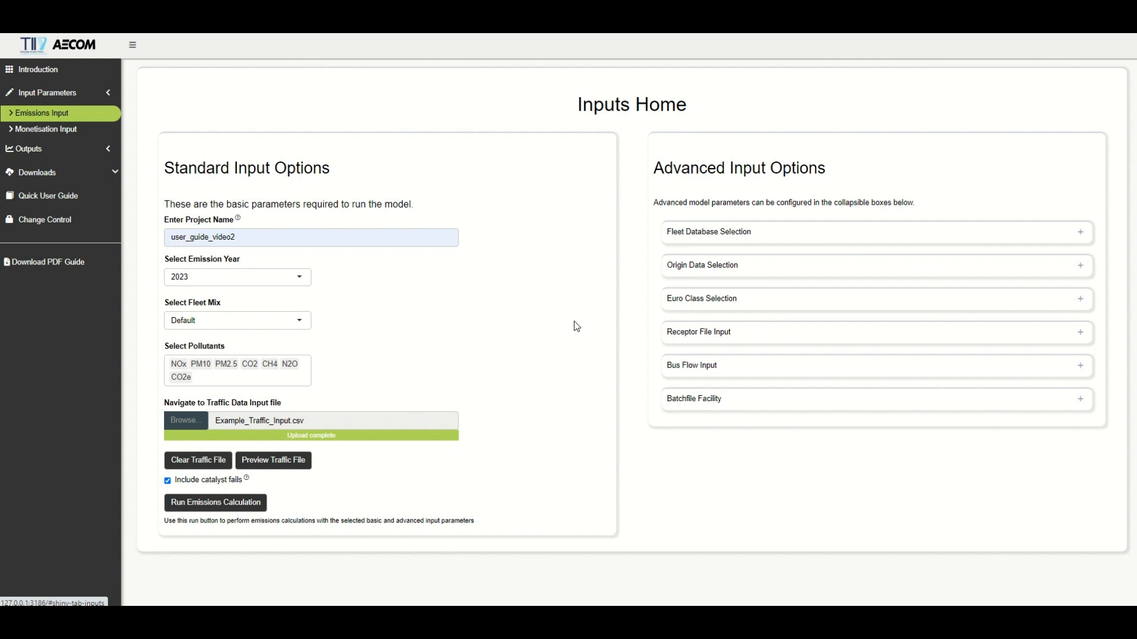
left_click(1082, 239)
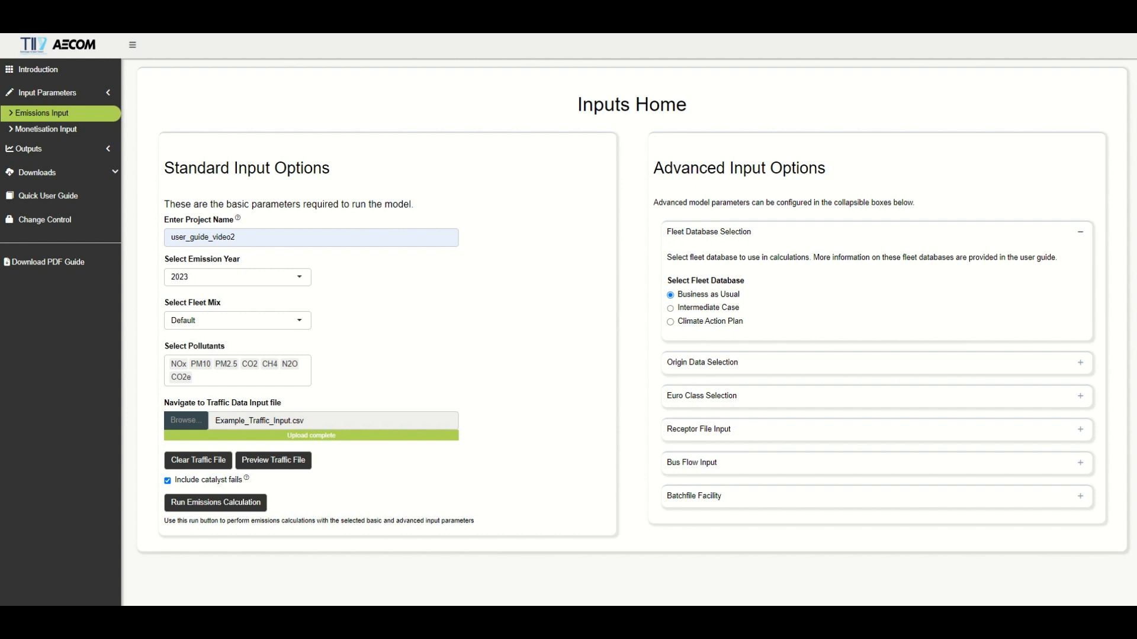
left_click(1081, 232)
Download the origin data, inspect the CSV in Excel, and close both the file and the origin data section.
left_click(1080, 269)
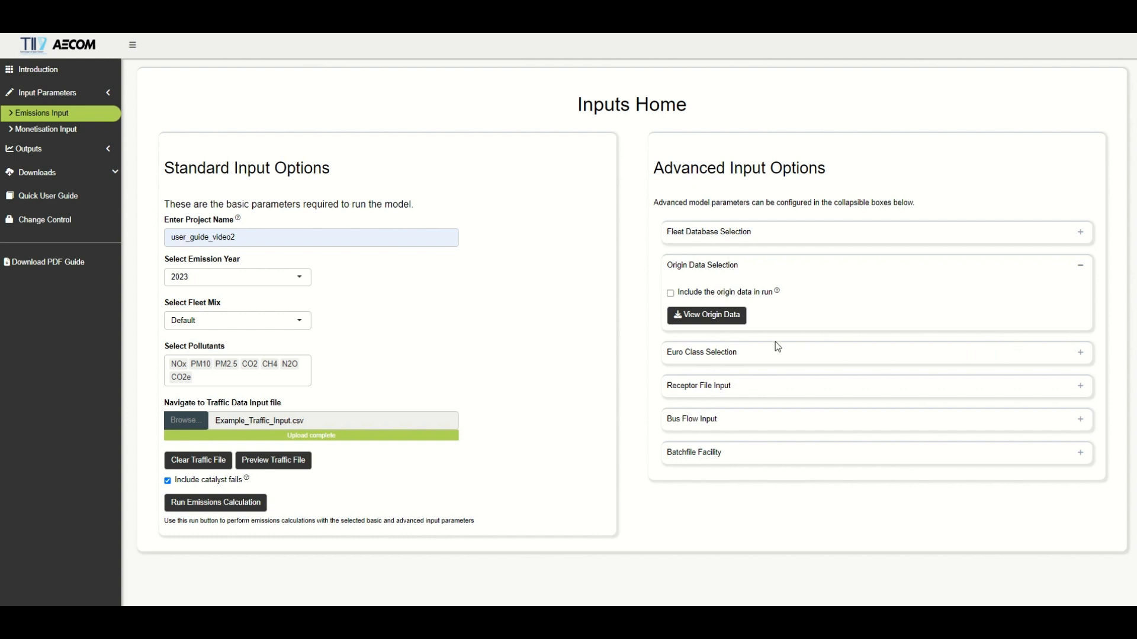
left_click(724, 318)
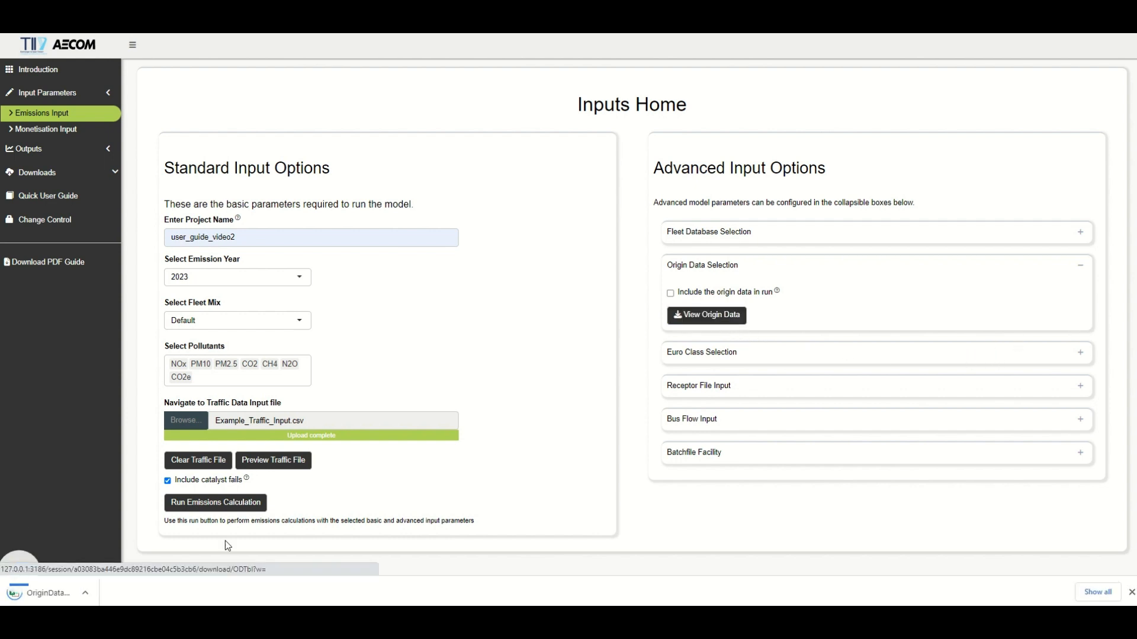
left_click(51, 602)
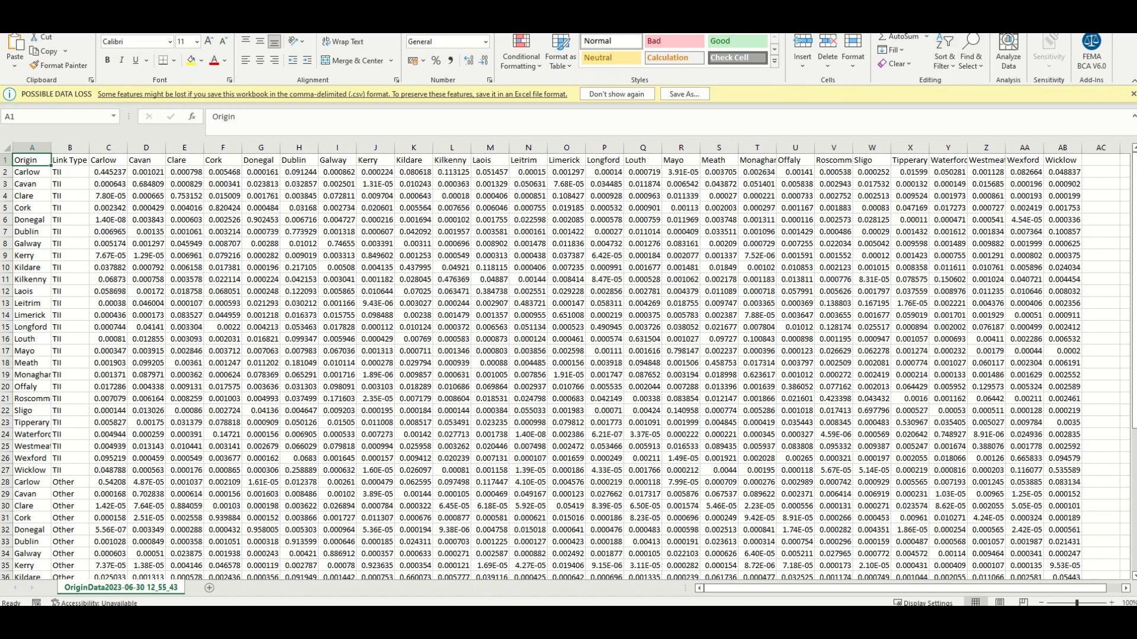
left_click(1123, 4)
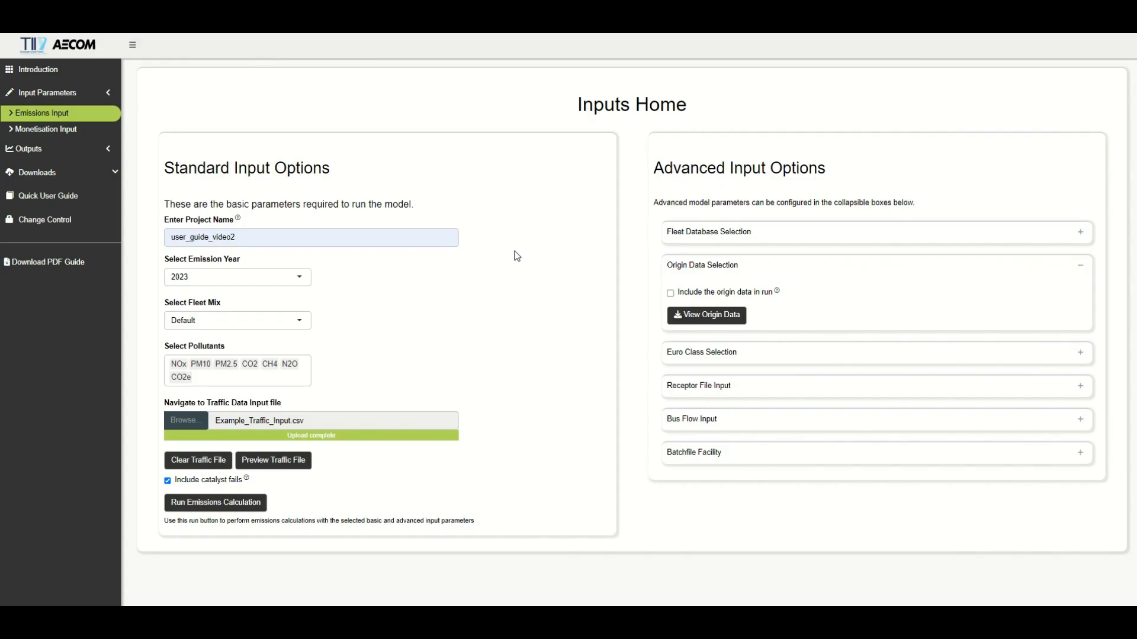
left_click(1079, 266)
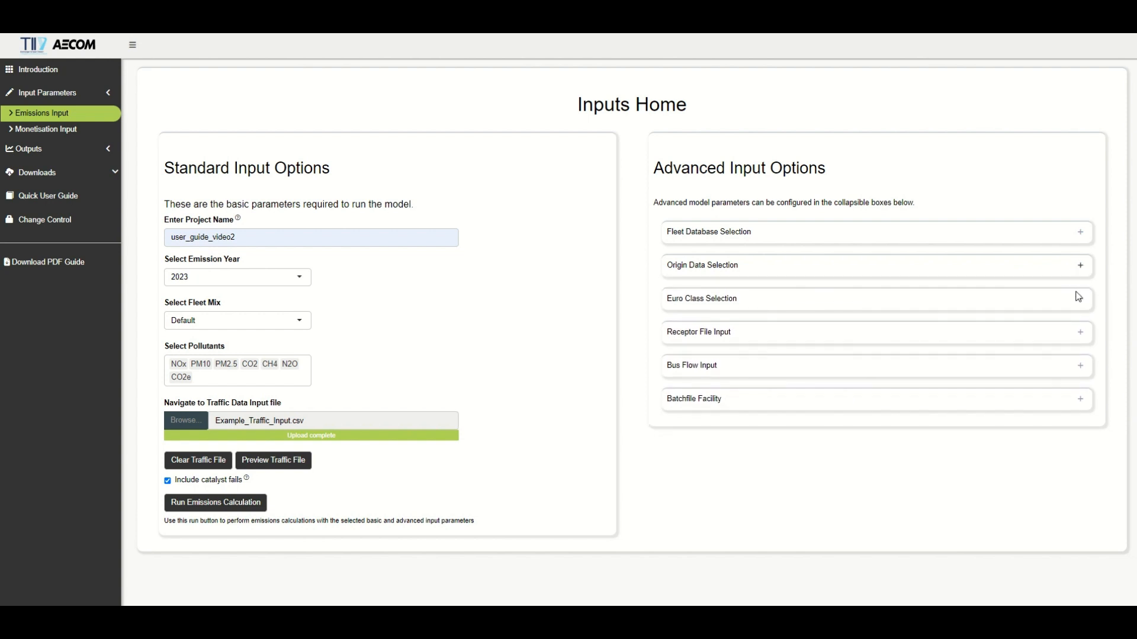
In the Euro class selection, remove the Pre-Euro, Euro1 and Euro2 classes from the LDV petrol fleet.
left_click(1079, 298)
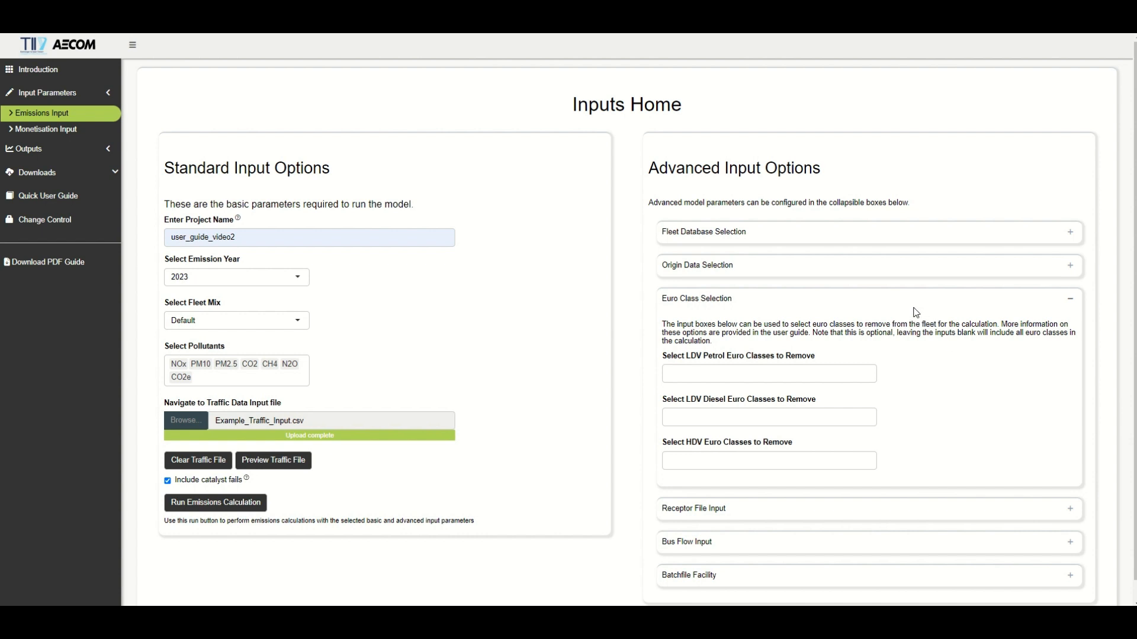
left_click(790, 374)
left_click(745, 397)
left_click(744, 397)
left_click(744, 397)
left_click(881, 379)
Remove the Pre-Euro, Euro1, Euro2, Euro3 and Euro4 classes from the LDV diesel fleet.
left_click(745, 418)
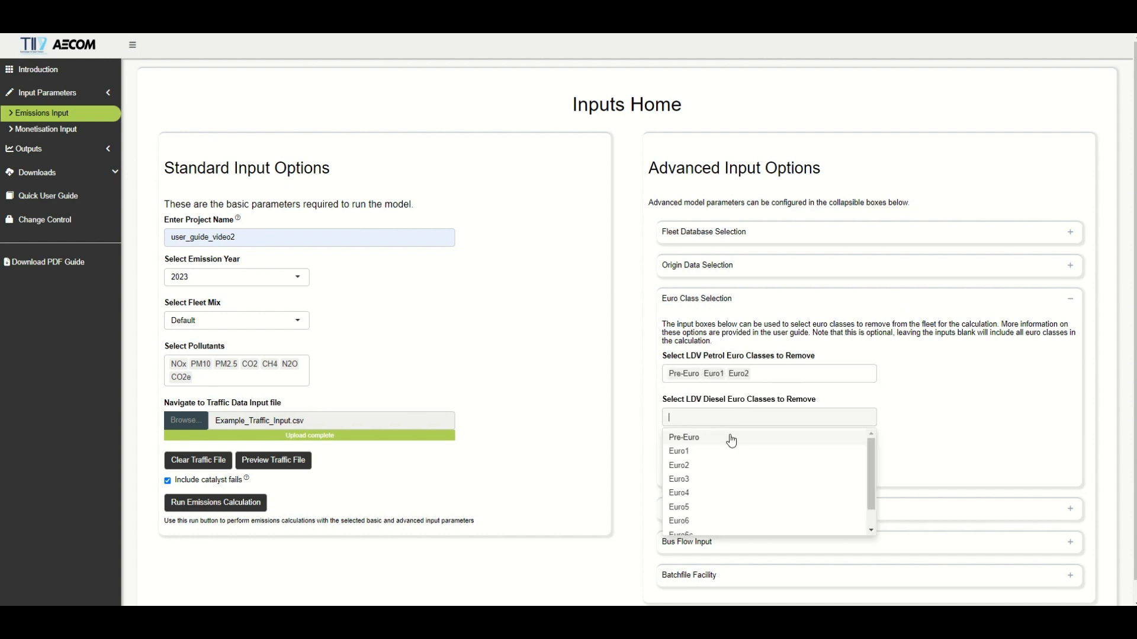
left_click(730, 439)
left_click(731, 439)
left_click(730, 438)
left_click(731, 439)
left_click(730, 439)
left_click(929, 431)
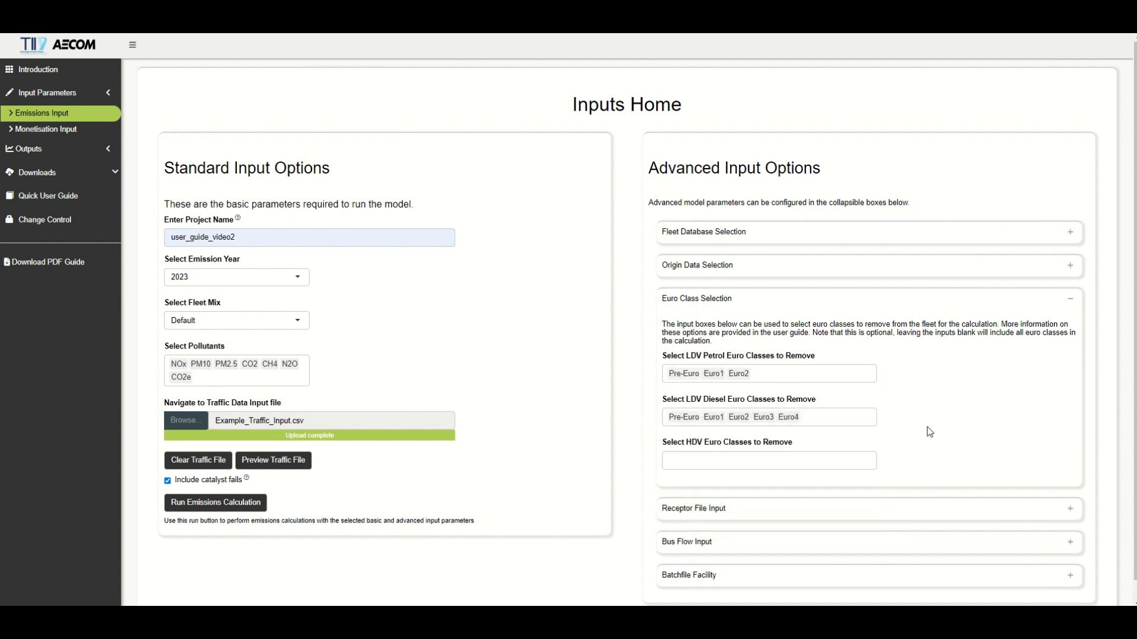
Remove the Pre-Euro, EuroI, EuroII, EuroIII and EuroIV classes from the HDV fleet and collapse the Euro class section.
left_click(745, 462)
left_click(725, 490)
left_click(726, 491)
left_click(725, 490)
left_click(726, 490)
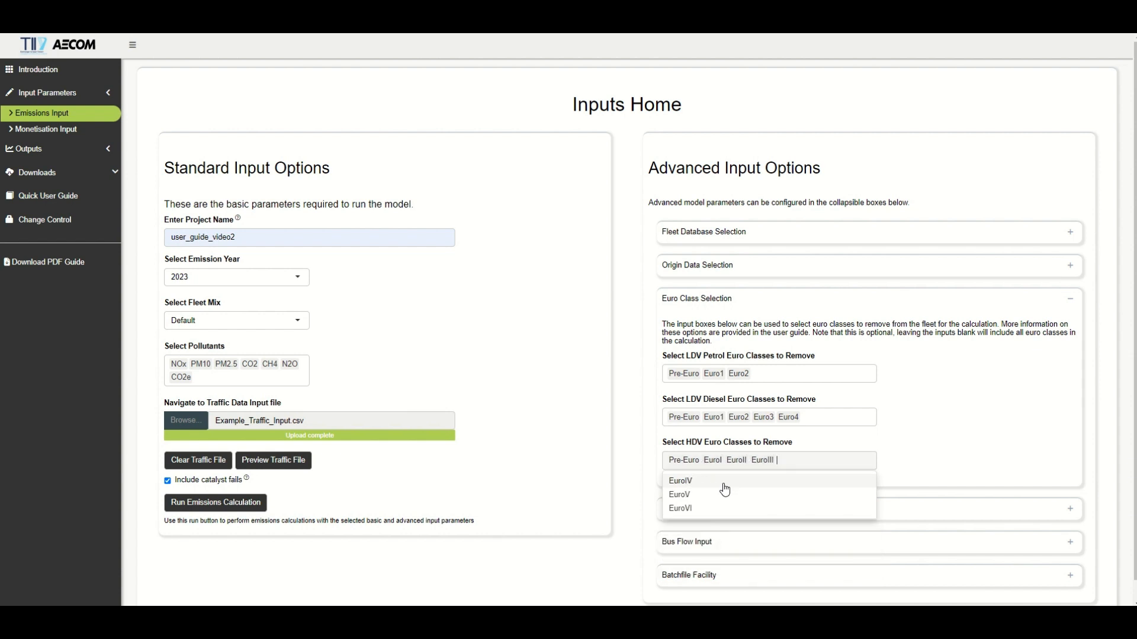
left_click(725, 491)
left_click(982, 441)
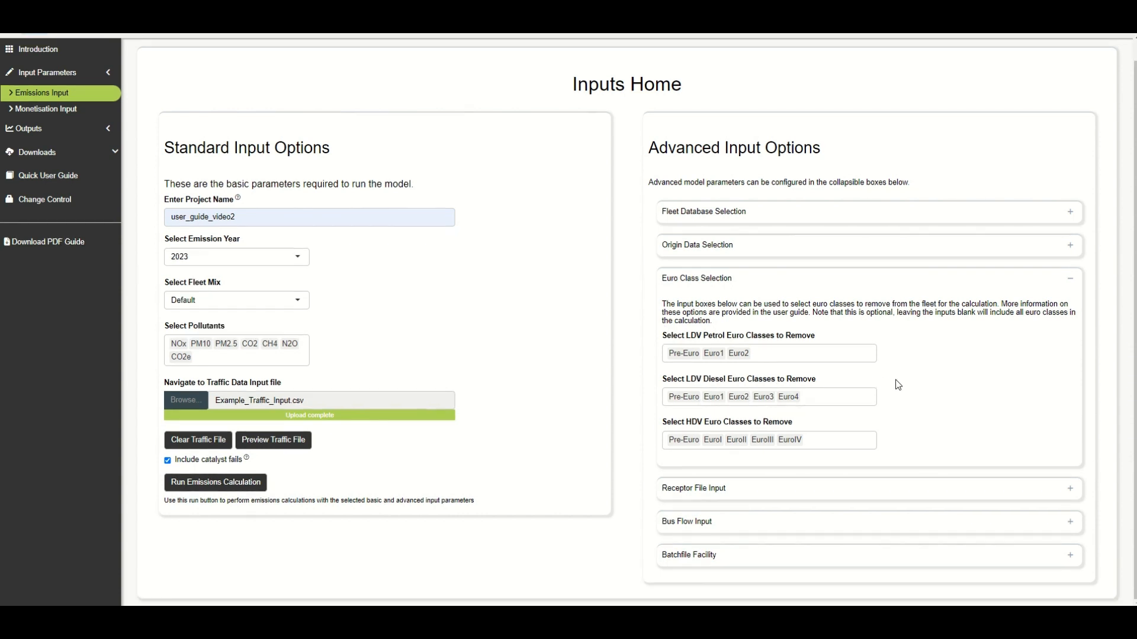
left_click(1070, 298)
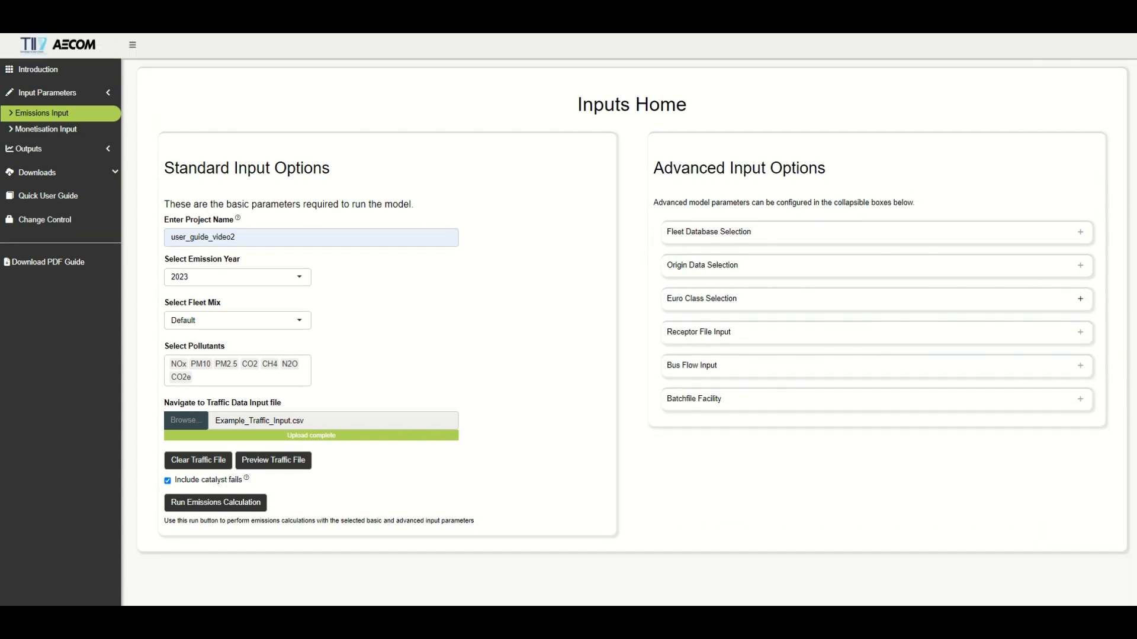
Upload Example_BusTraffic_Input.csv as the bus traffic input file in the bus flow options.
left_click(1079, 365)
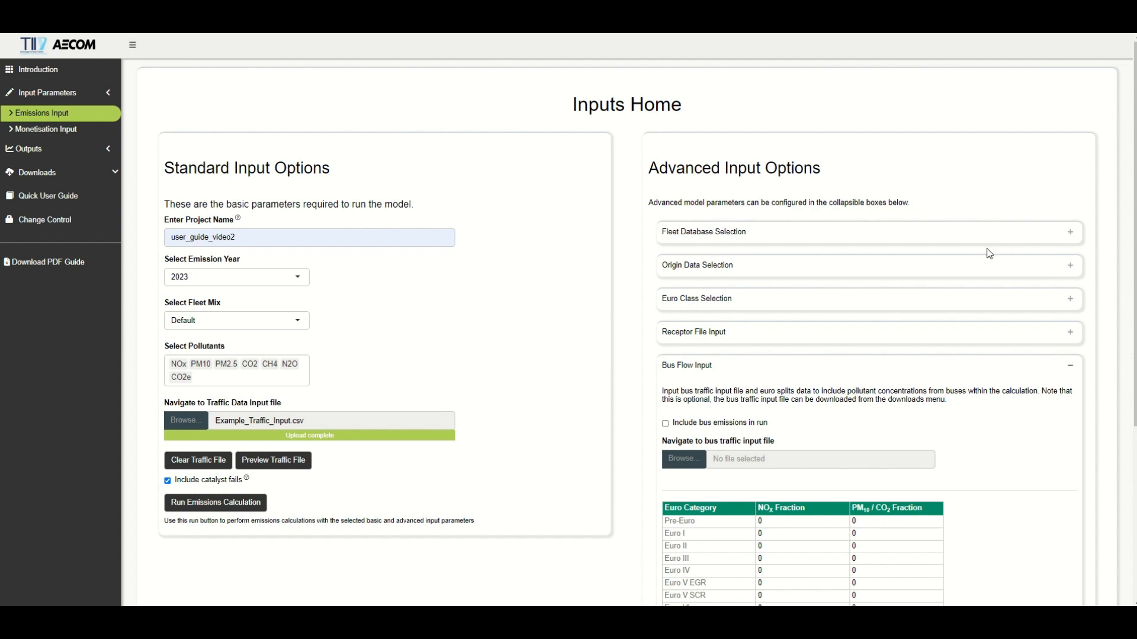
scroll(990, 253, "down", 2)
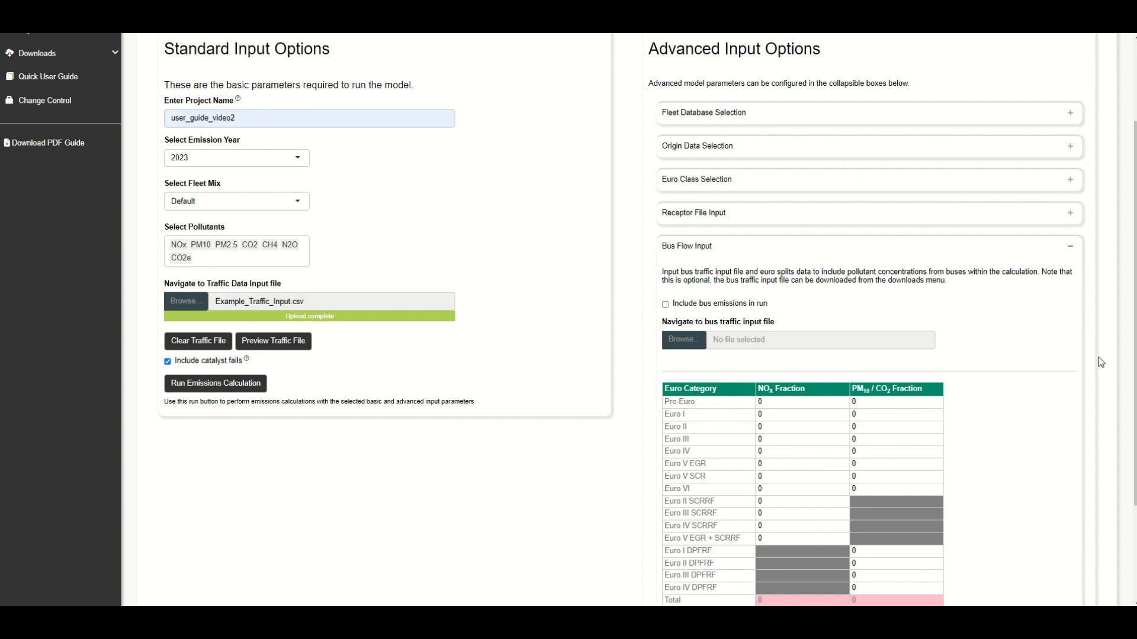
left_click(696, 349)
scroll(696, 348, "up", 2)
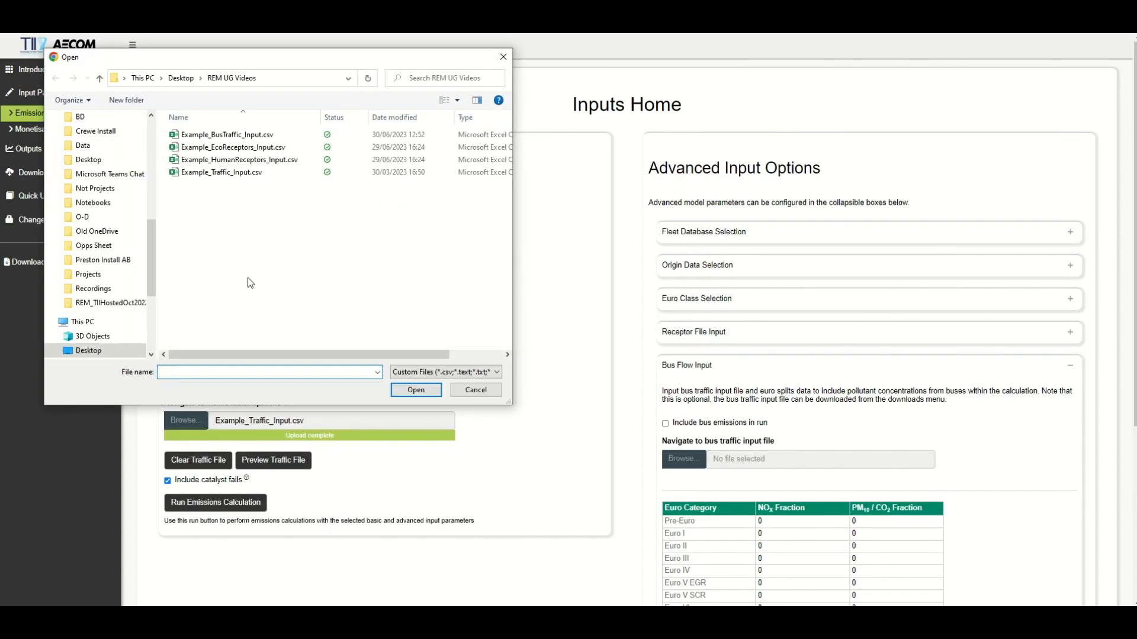
double_click(235, 137)
Preview the uploaded bus traffic input data and close the preview.
scroll(890, 385, "down", 2)
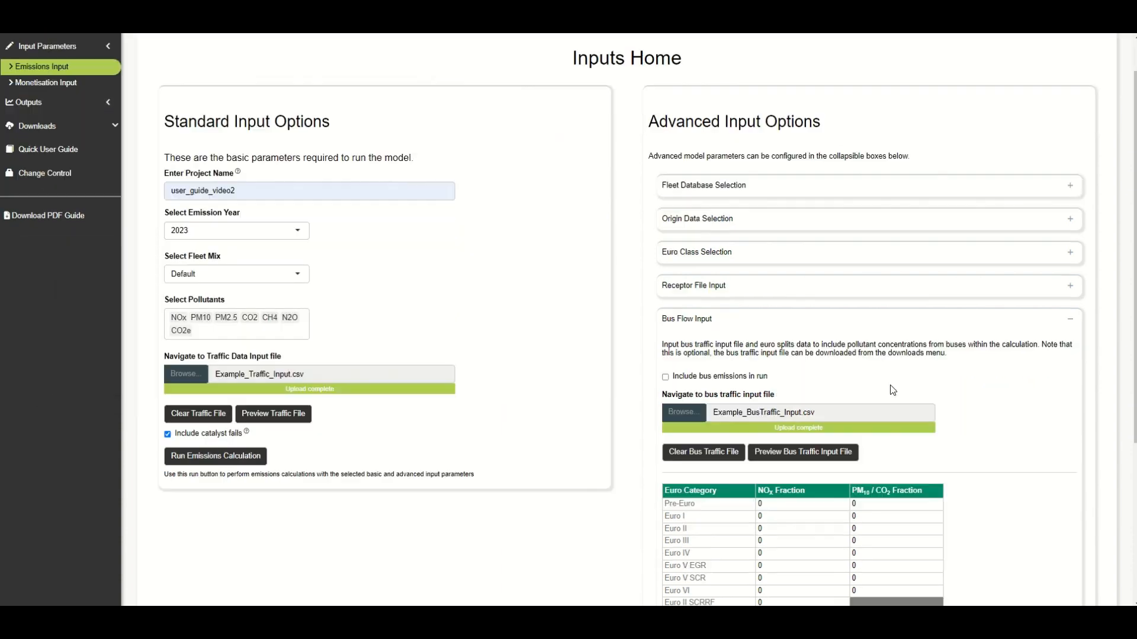
left_click(823, 386)
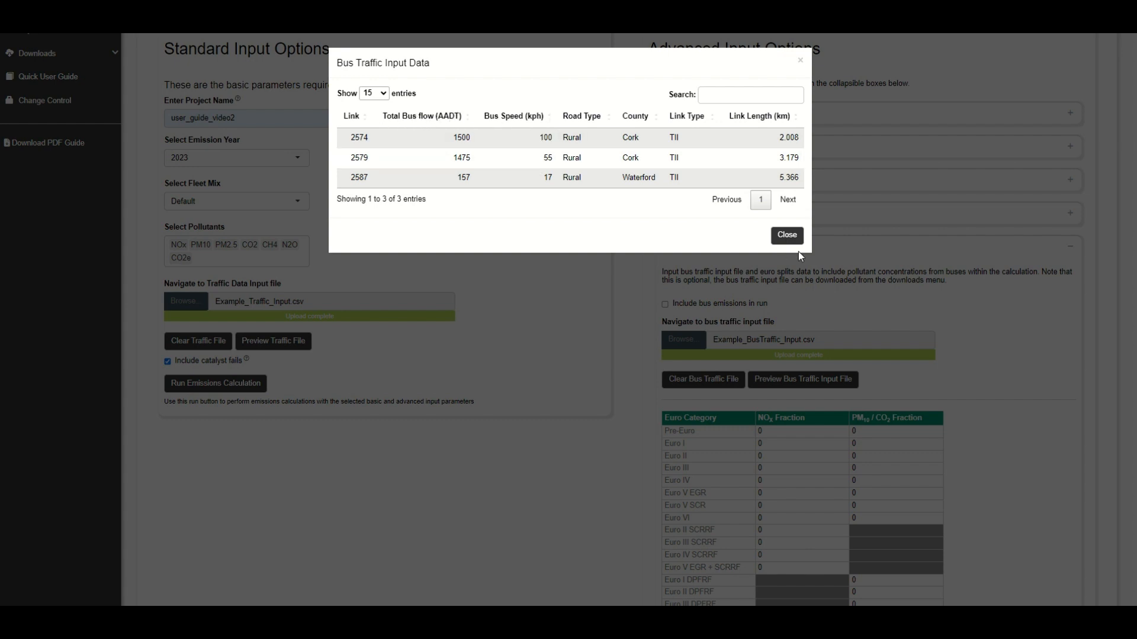
left_click(787, 236)
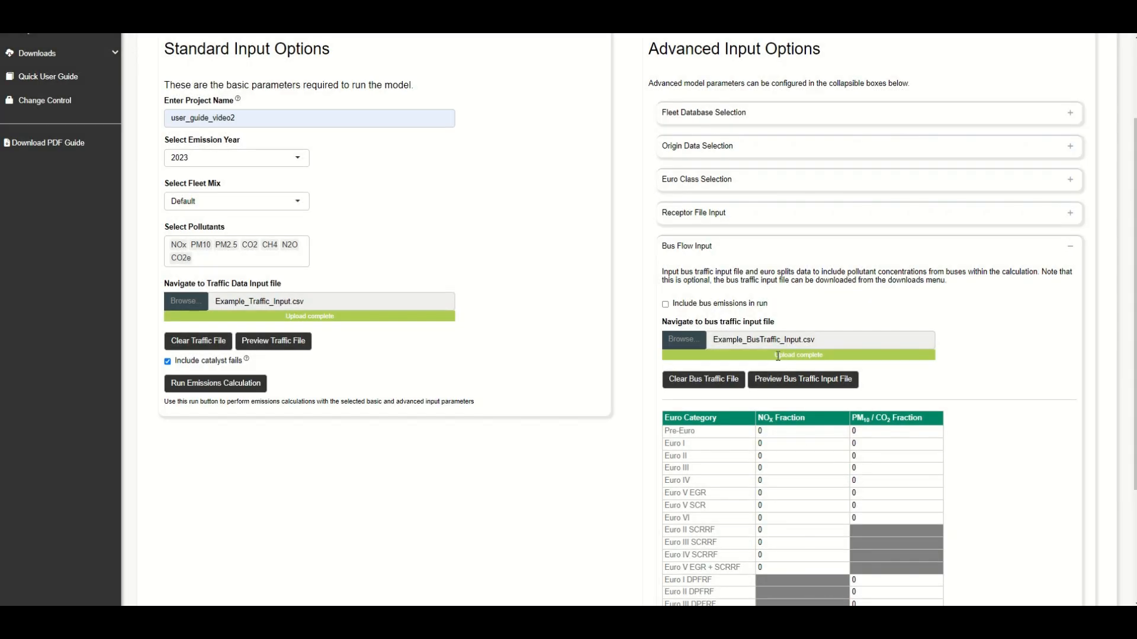
Download the bus traffic template from the guides and templates page.
scroll(123, 183, "up", 2)
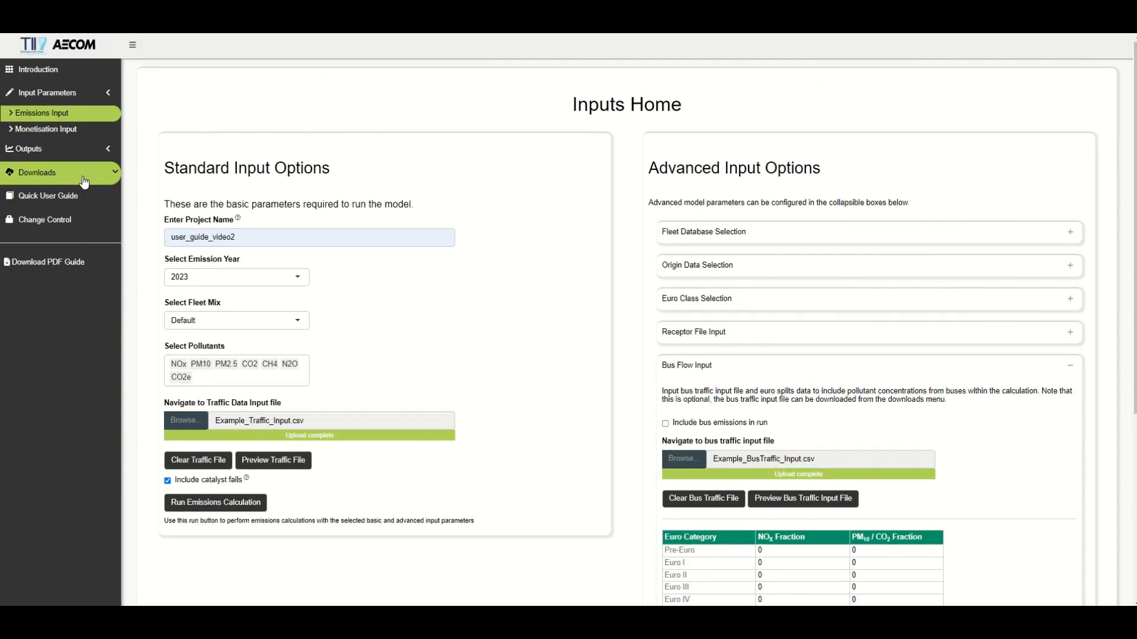
left_click(86, 173)
left_click(65, 160)
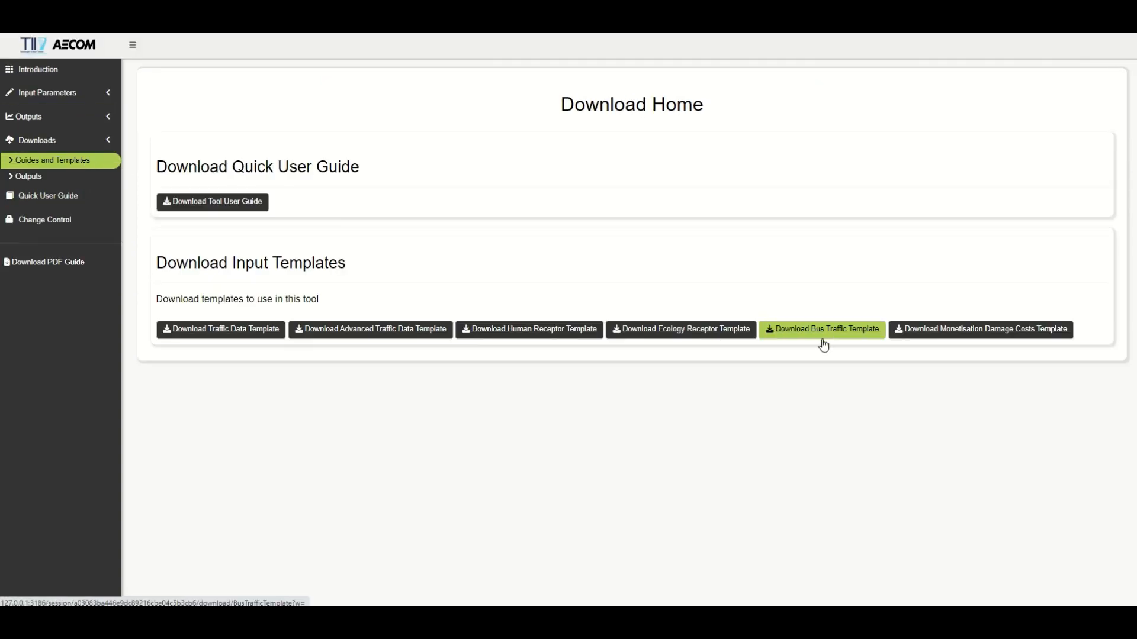
left_click(835, 343)
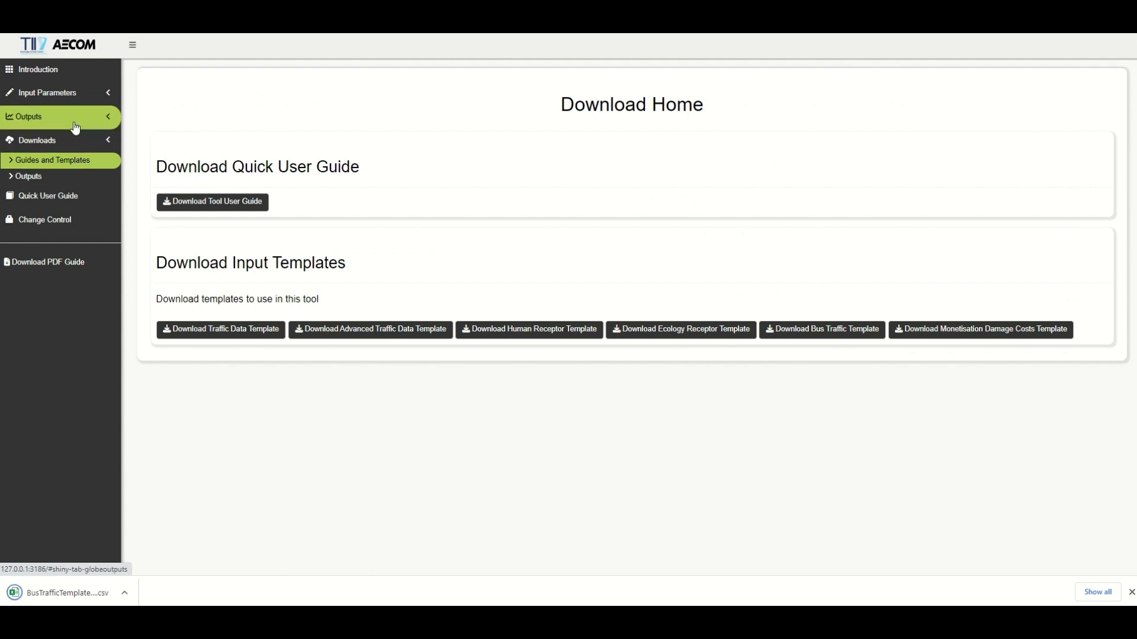
Return to the emissions inputs and view the bus Euro category table of NOx and PM10/CO2 fractions.
left_click(77, 95)
left_click(53, 109)
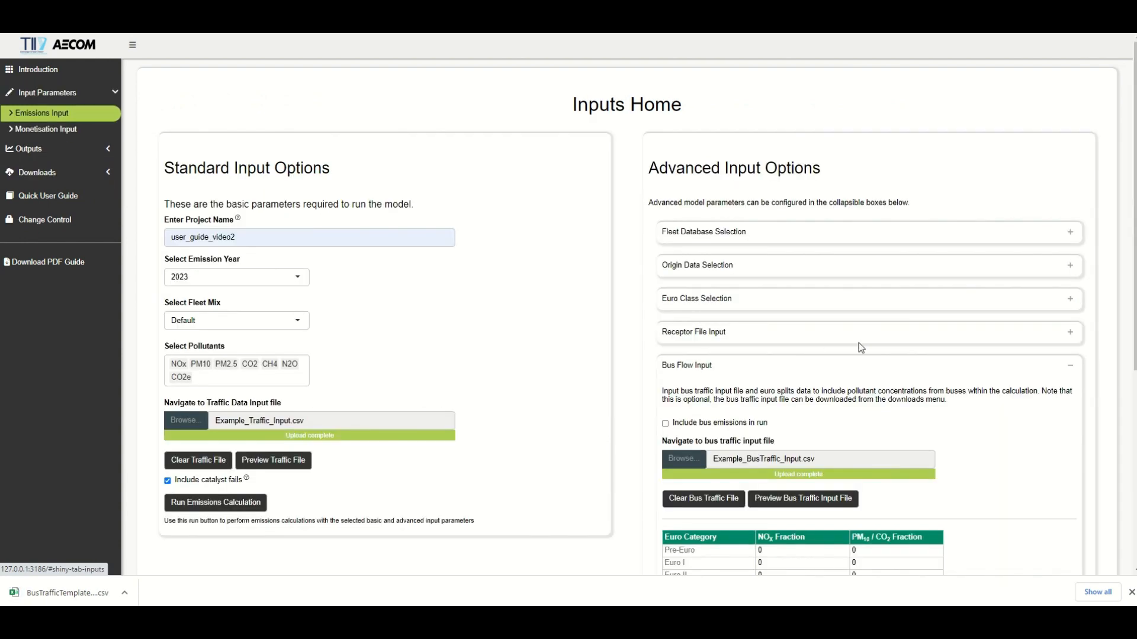
scroll(859, 343, "down", 2)
scroll(859, 343, "down", 2)
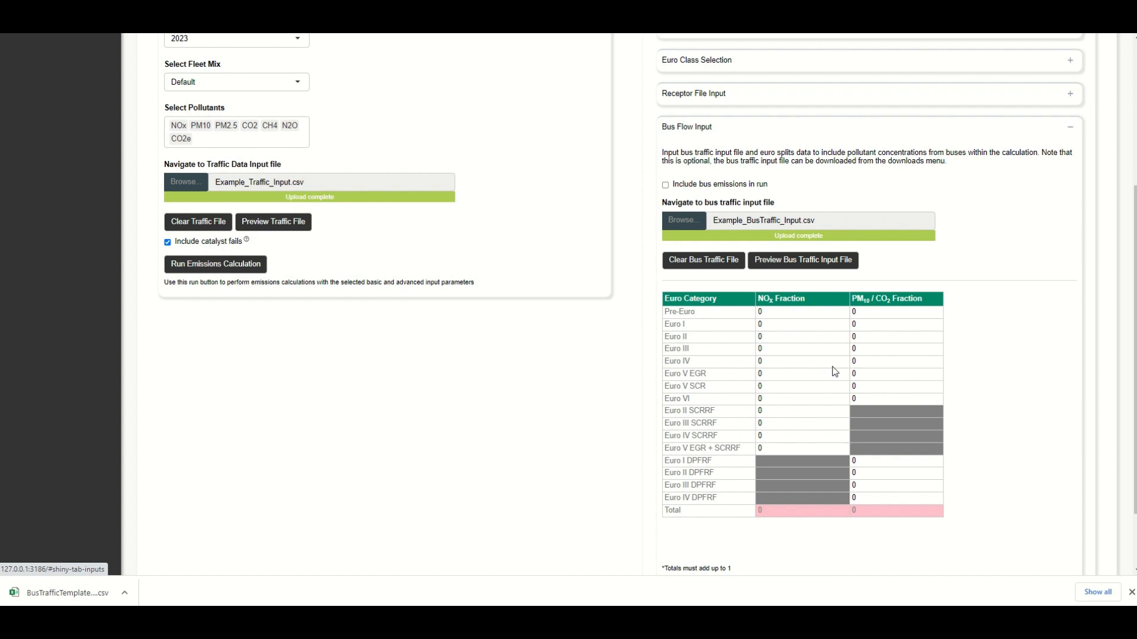
Set the bus NOx fractions to 0.5 for Euro IV, 0.25 for Euro V EGR and 0.25 for Euro V SCR.
left_click(801, 362)
type("0.5")
key("Return")
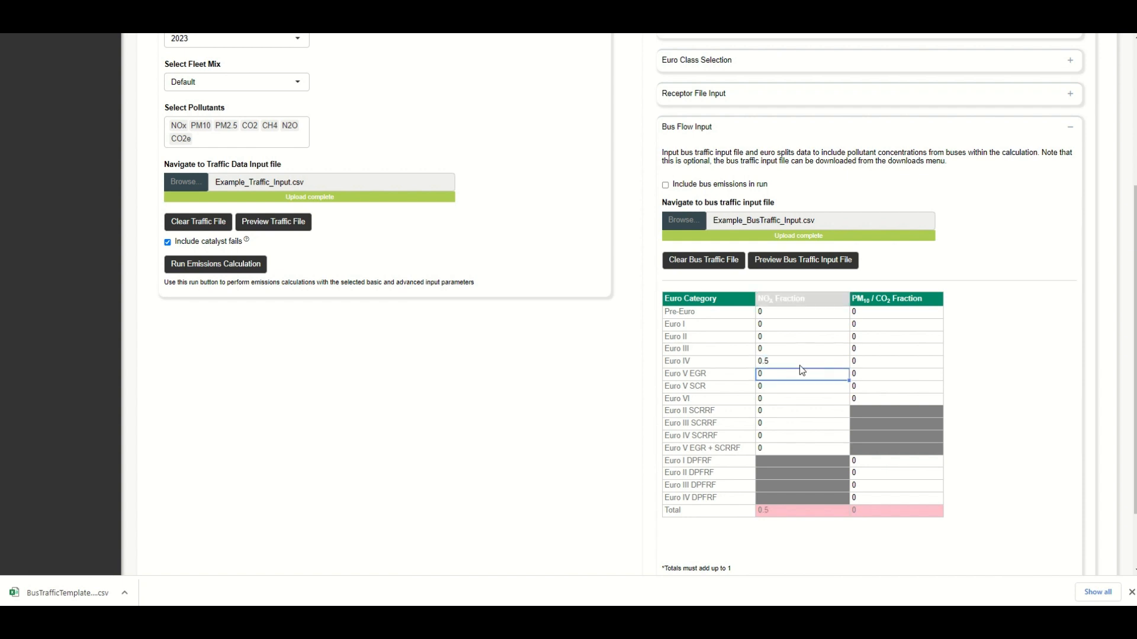
type("0.25")
key("Return")
type("0.25")
key("Return")
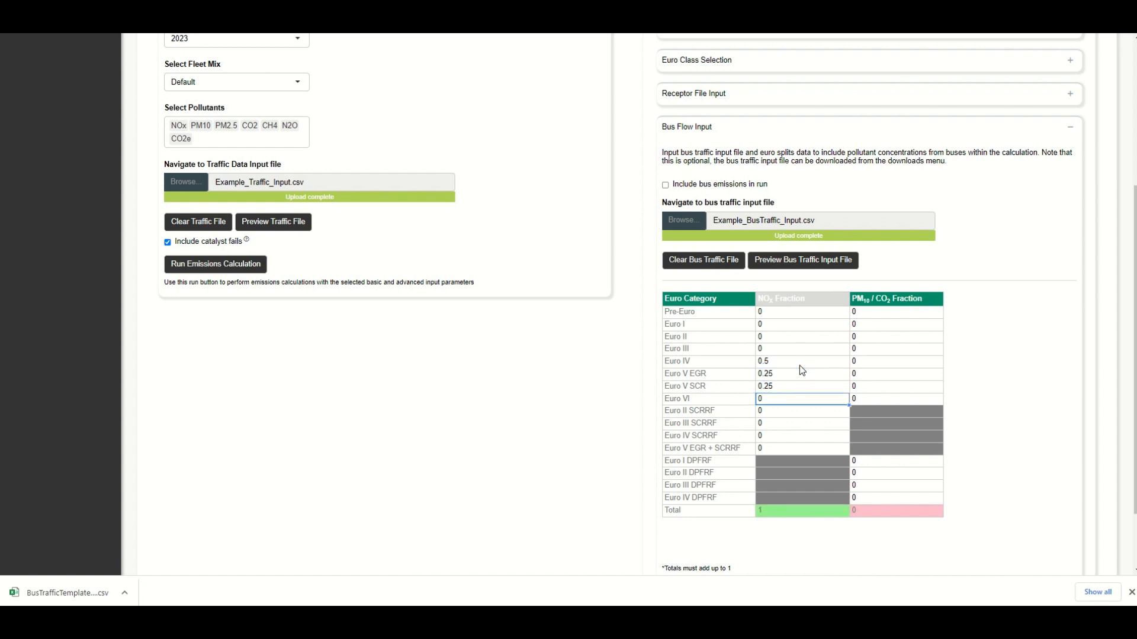
Copy the three NOx fractions from Euro IV to Euro V SCR into the PM10/CO2 column, starting at Euro V EGR.
left_click_drag(798, 360, 800, 385)
key("ctrl+c")
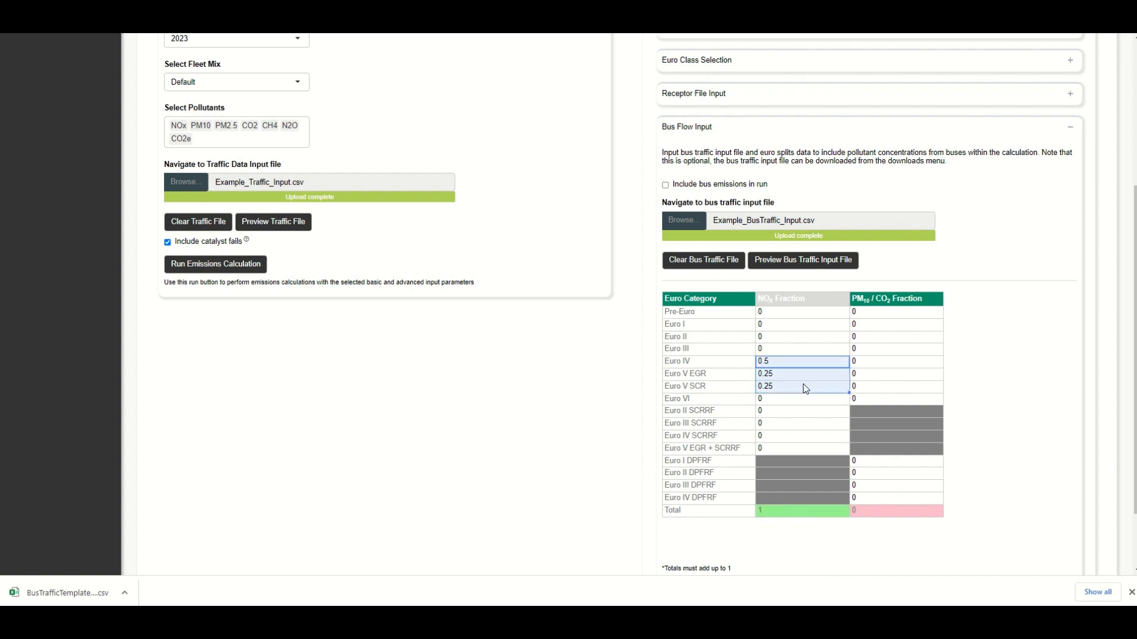
left_click(881, 373)
key("ctrl+v")
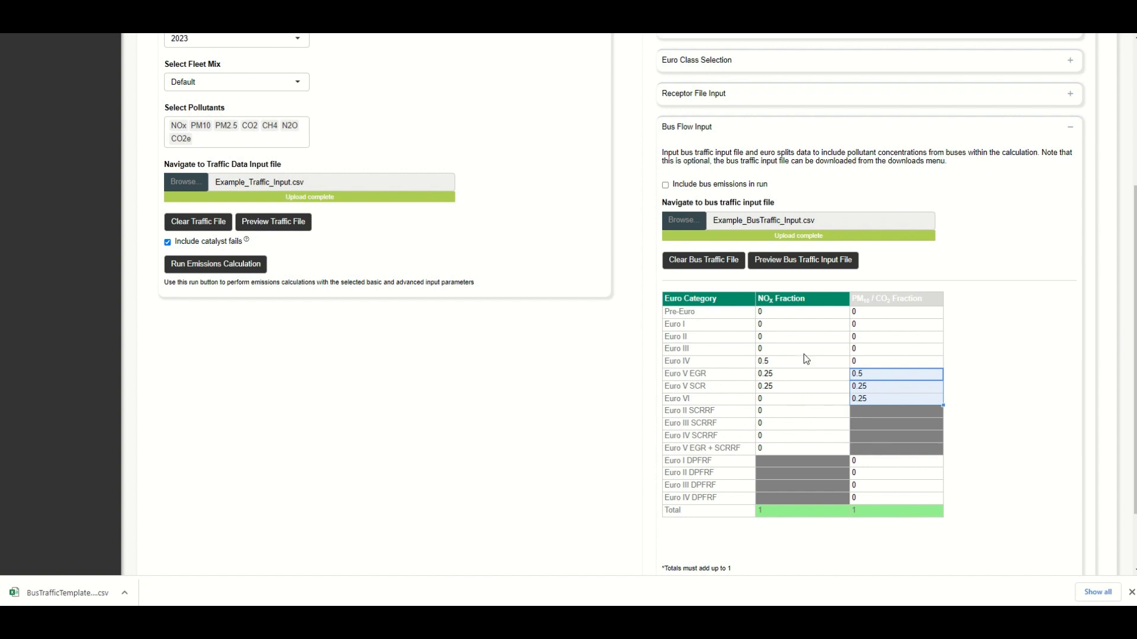
Include bus emissions in the run and run the emissions calculation.
left_click(666, 185)
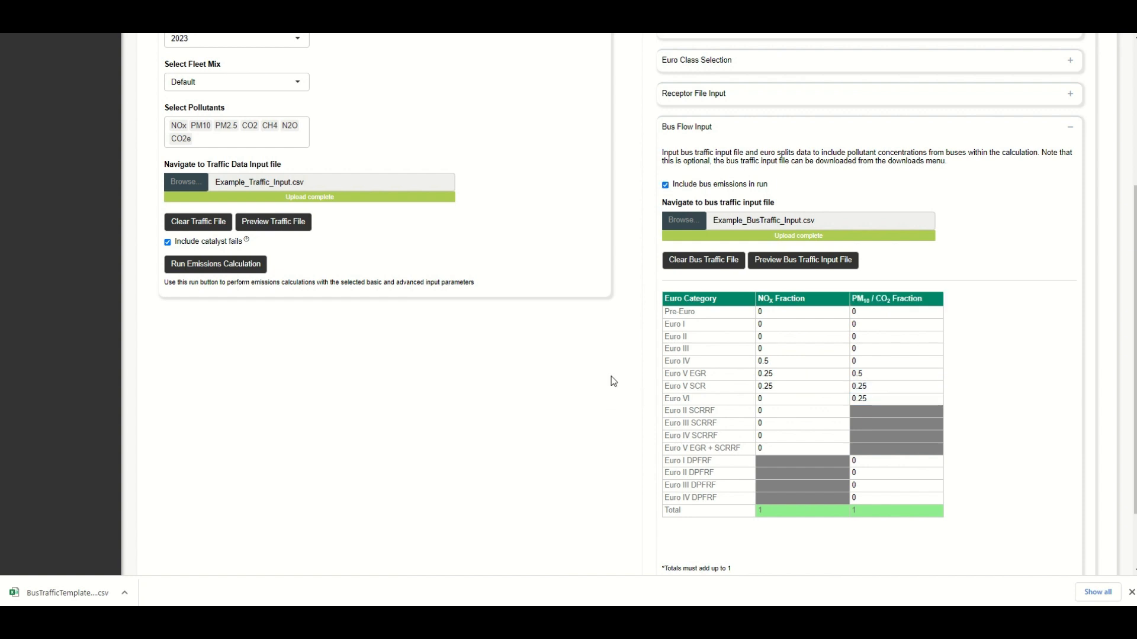
left_click(231, 270)
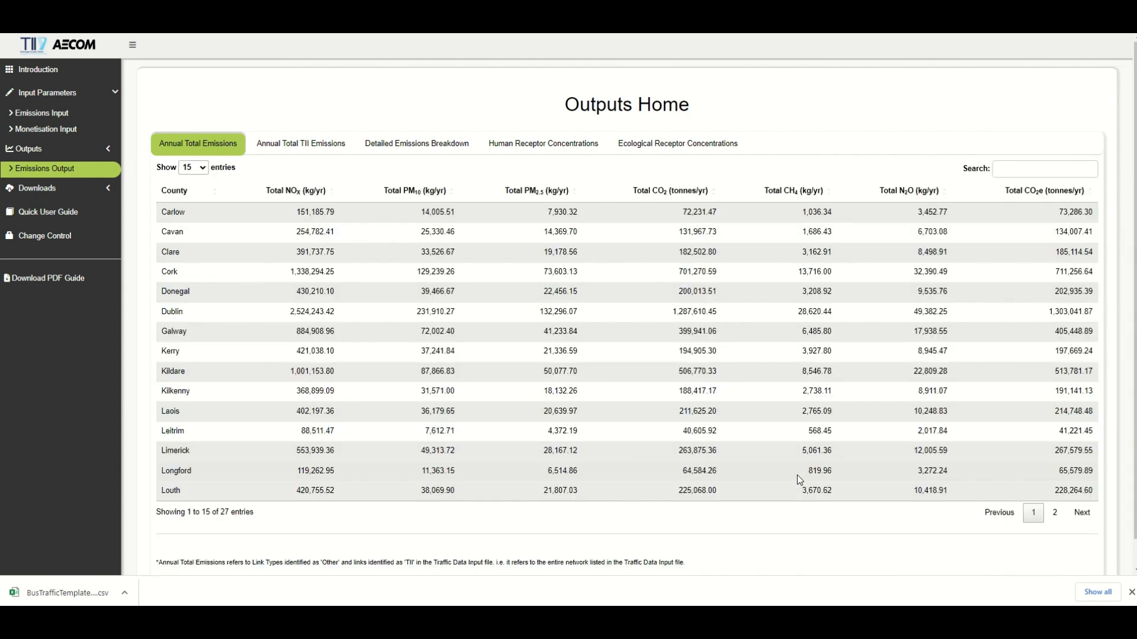
View the annual total TII emissions and the detailed emissions breakdown in the outputs.
left_click(310, 150)
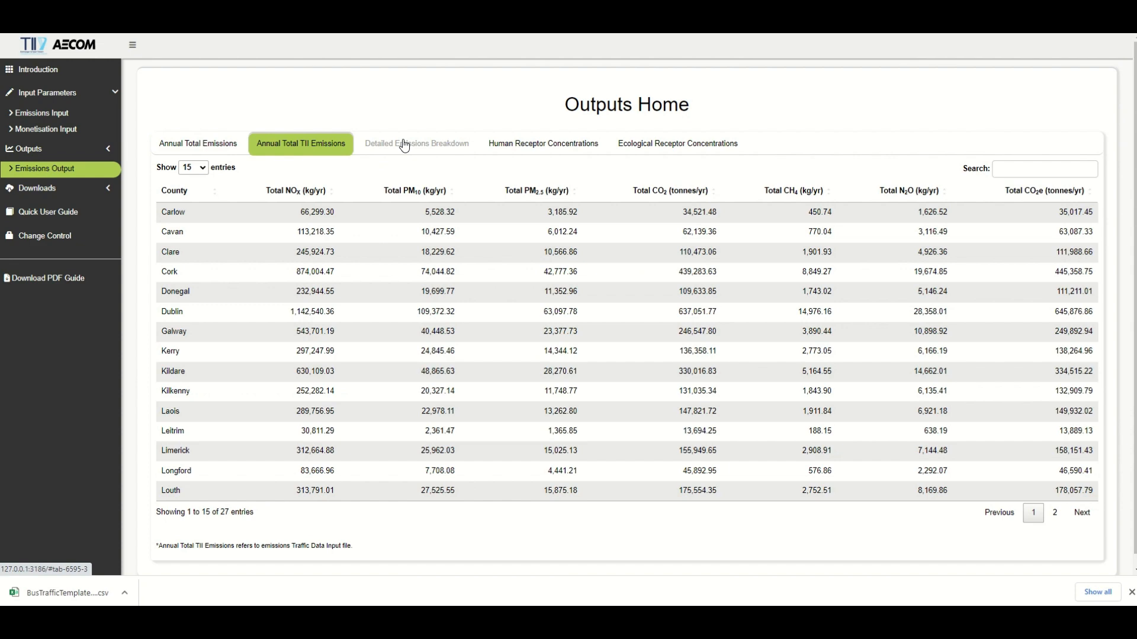
left_click(405, 145)
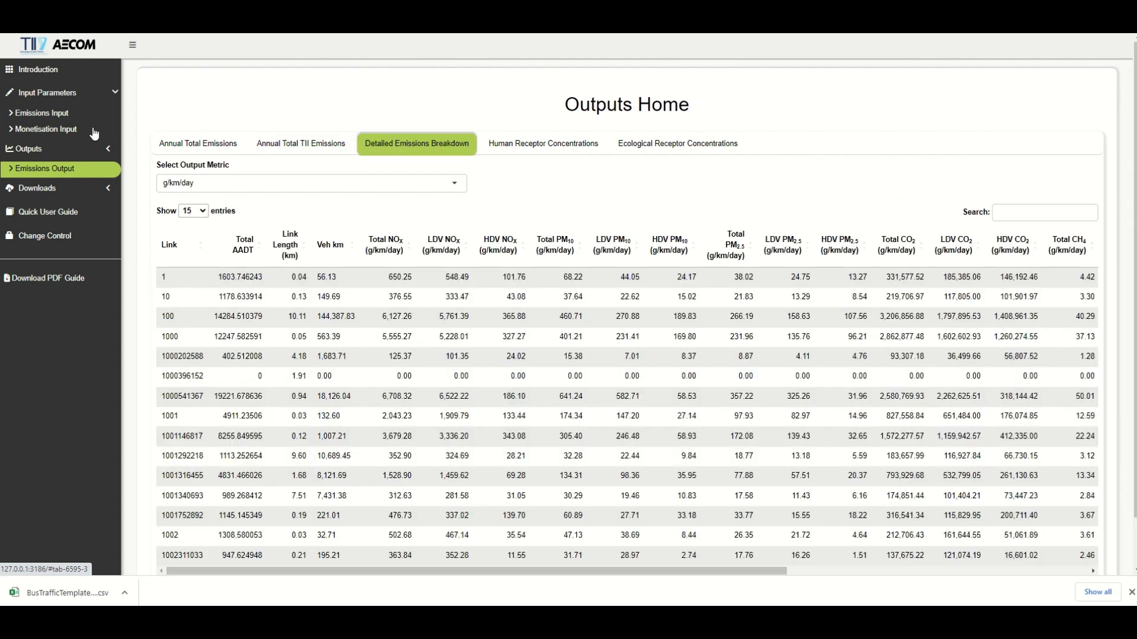
Download the annual total, annual TII and detailed emissions data from the outputs downloads page and dismiss the units notice.
left_click(80, 187)
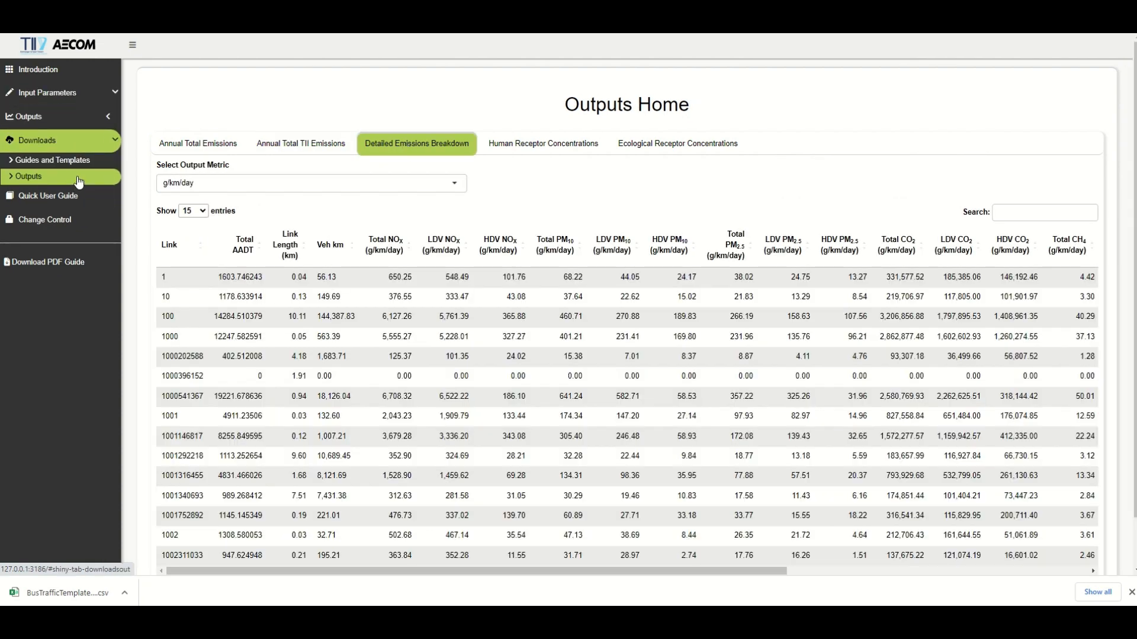
left_click(79, 179)
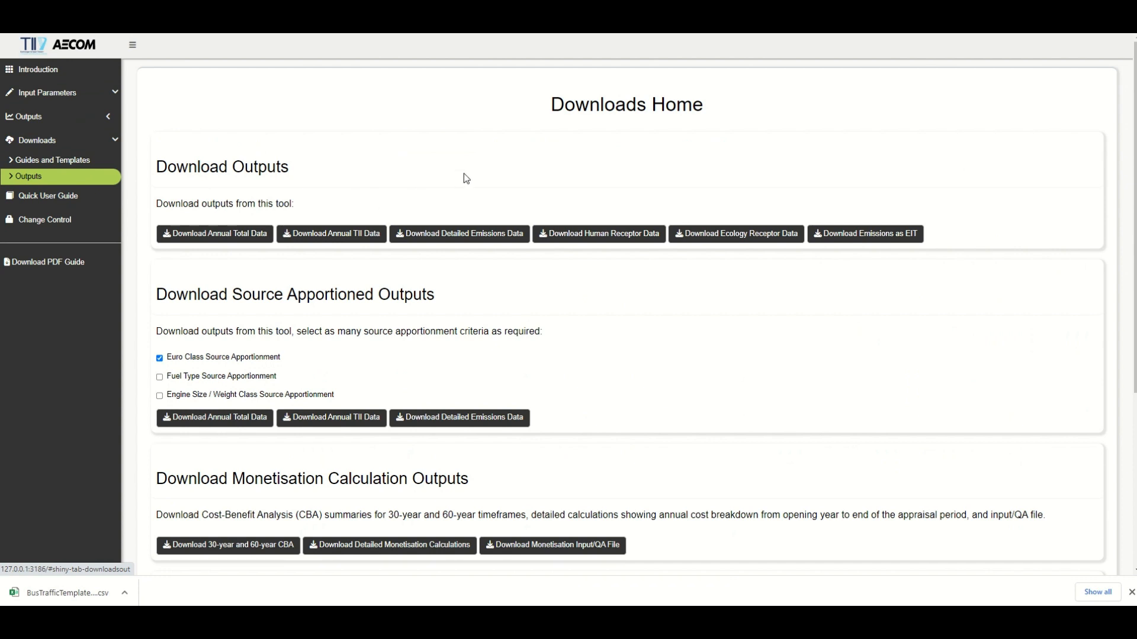
left_click(212, 237)
left_click(291, 237)
left_click(452, 233)
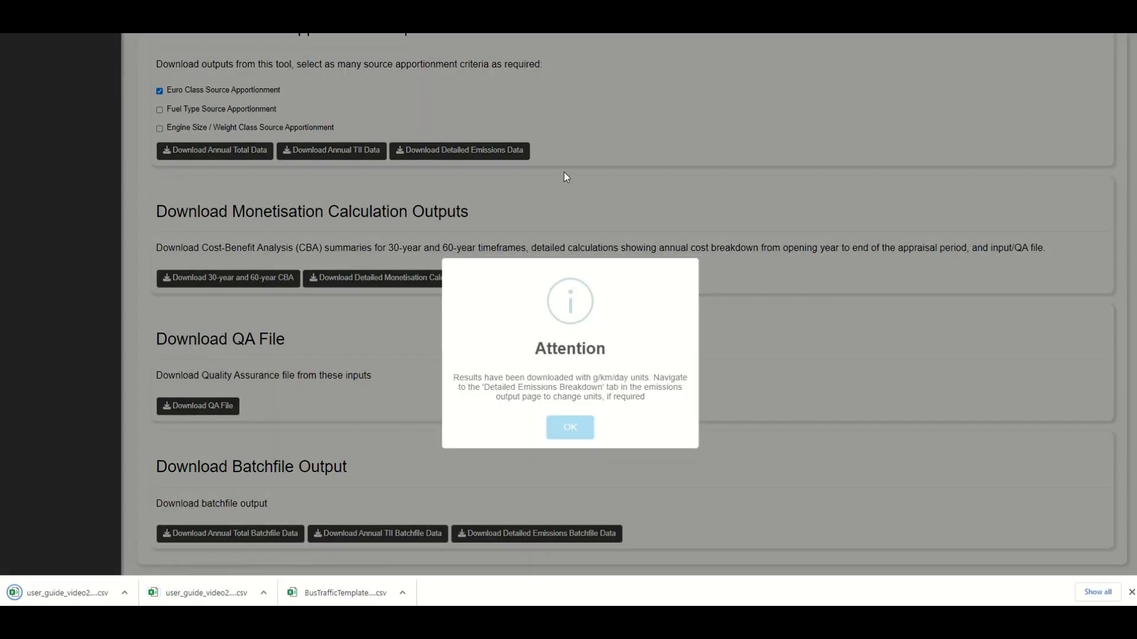
left_click(575, 429)
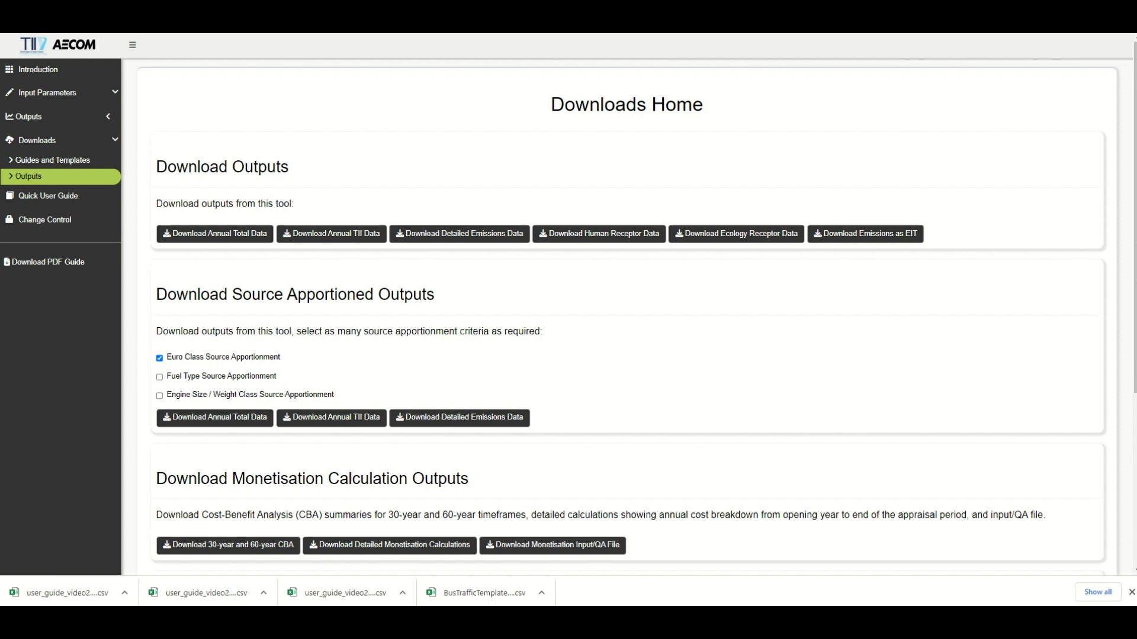
Download the source apportioned annual total data with only fuel type and engine size / weight class apportionment selected.
left_click(264, 377)
left_click(247, 395)
left_click(236, 379)
left_click(244, 359)
left_click(233, 395)
left_click(225, 381)
left_click(225, 398)
left_click(237, 422)
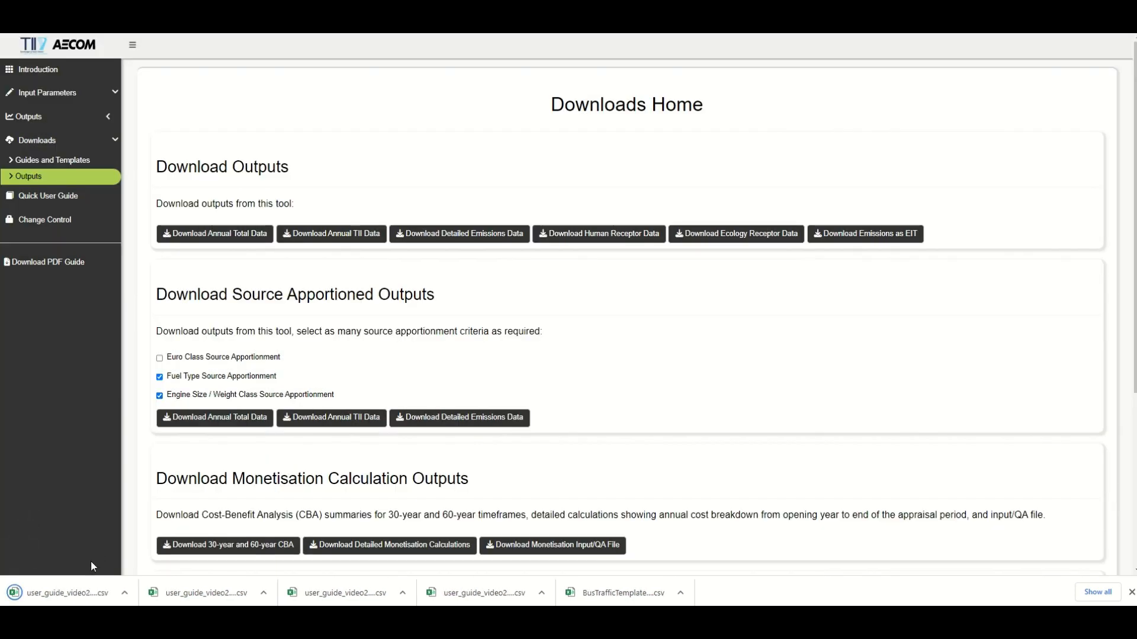
Open the downloaded user_guide_video2_SATotalAnnual file in Excel and examine the NOx column headings from B1 to H1.
left_click(65, 592)
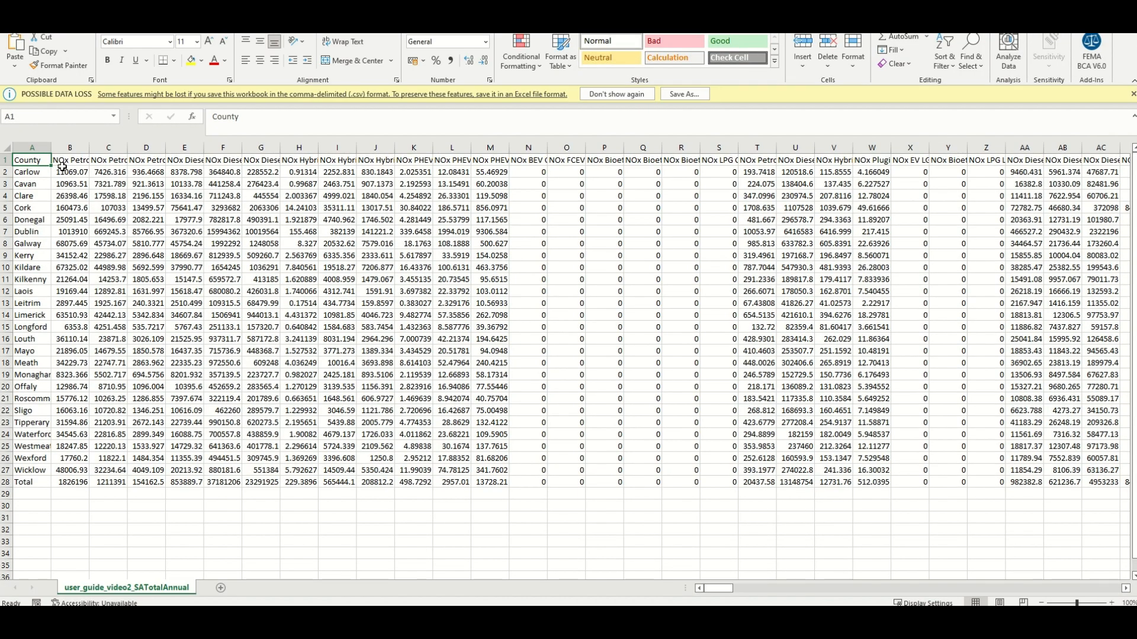
left_click(69, 162)
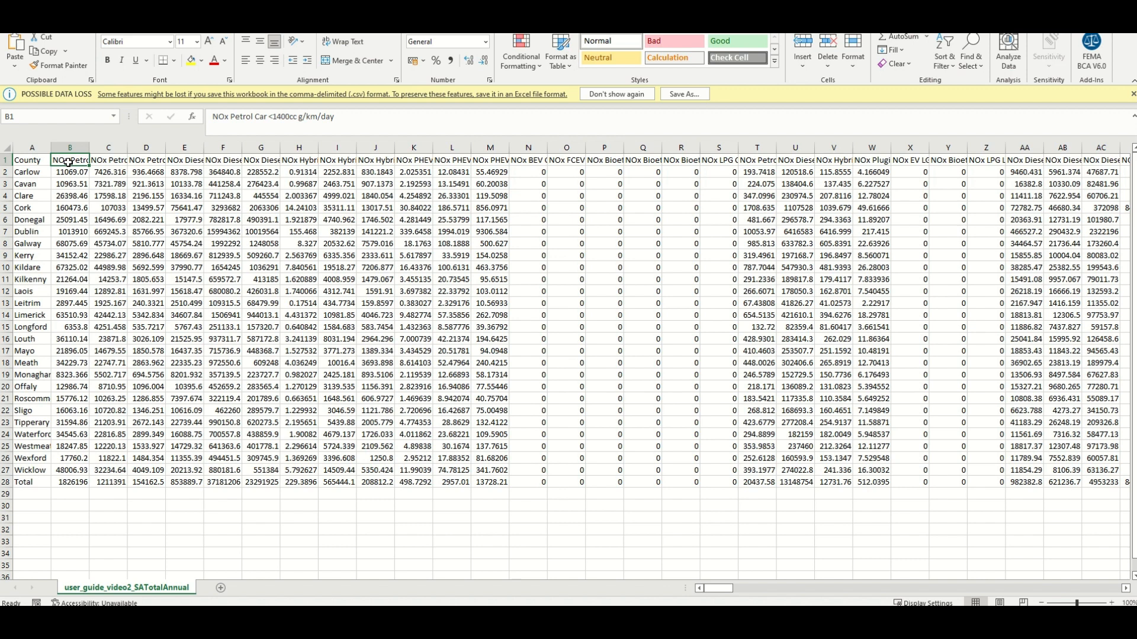
key("Right")
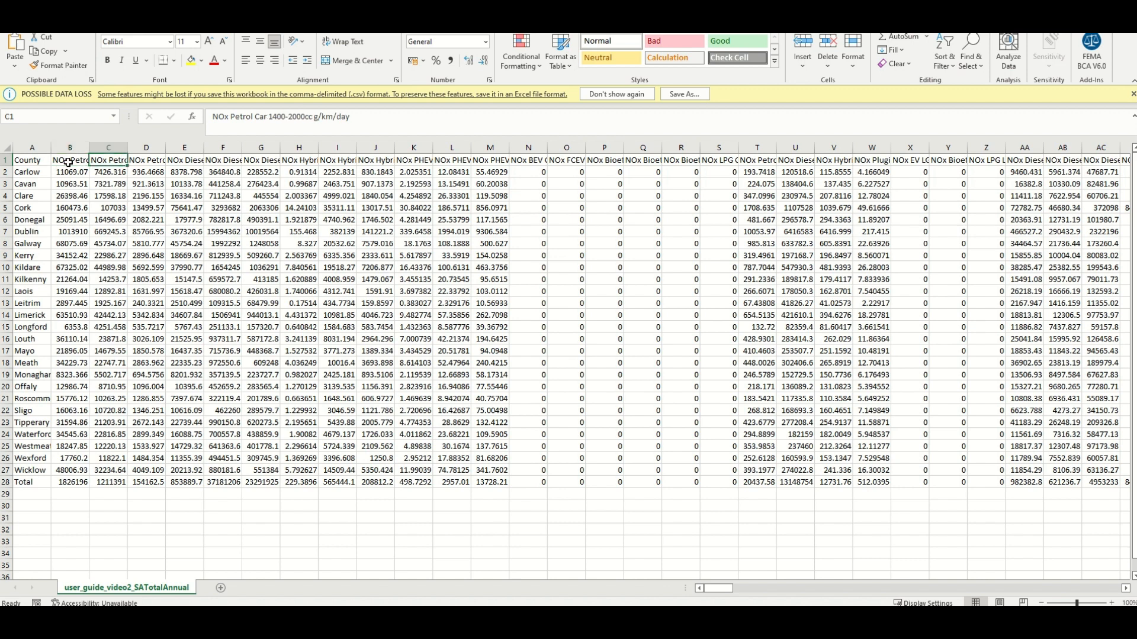
key("Right")
key("Right")
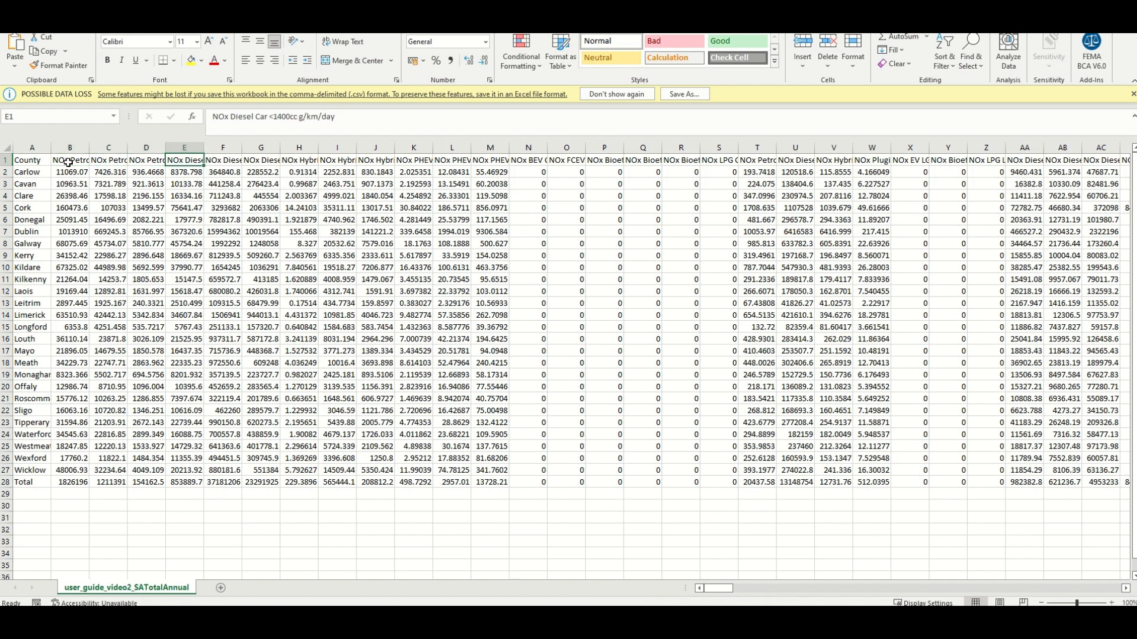
key("Right")
key("Right")
key("Right")
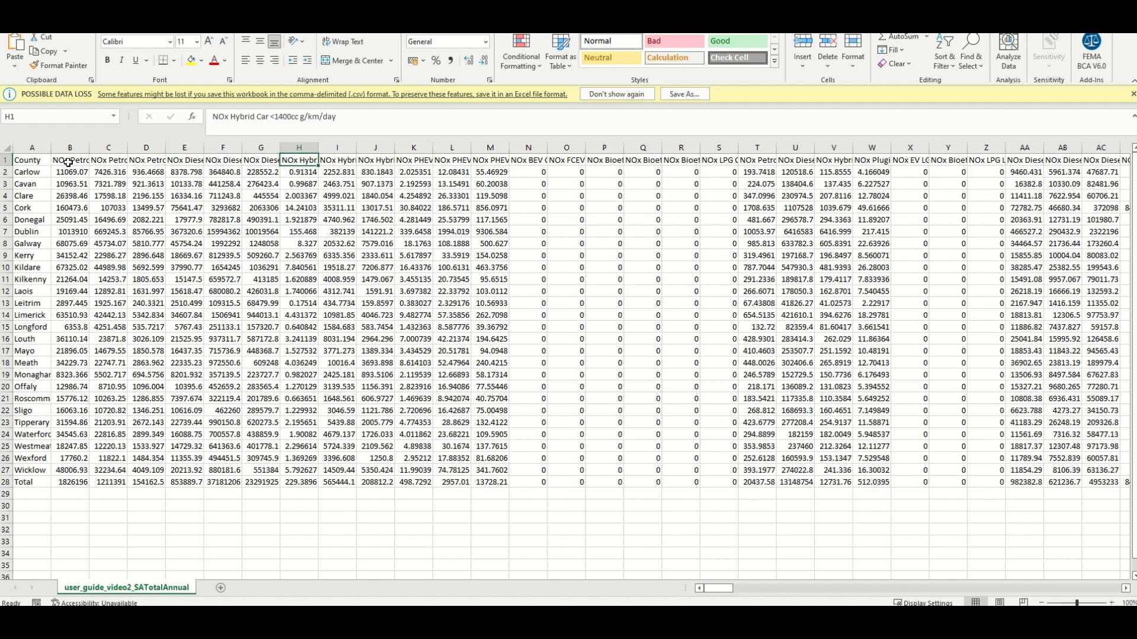